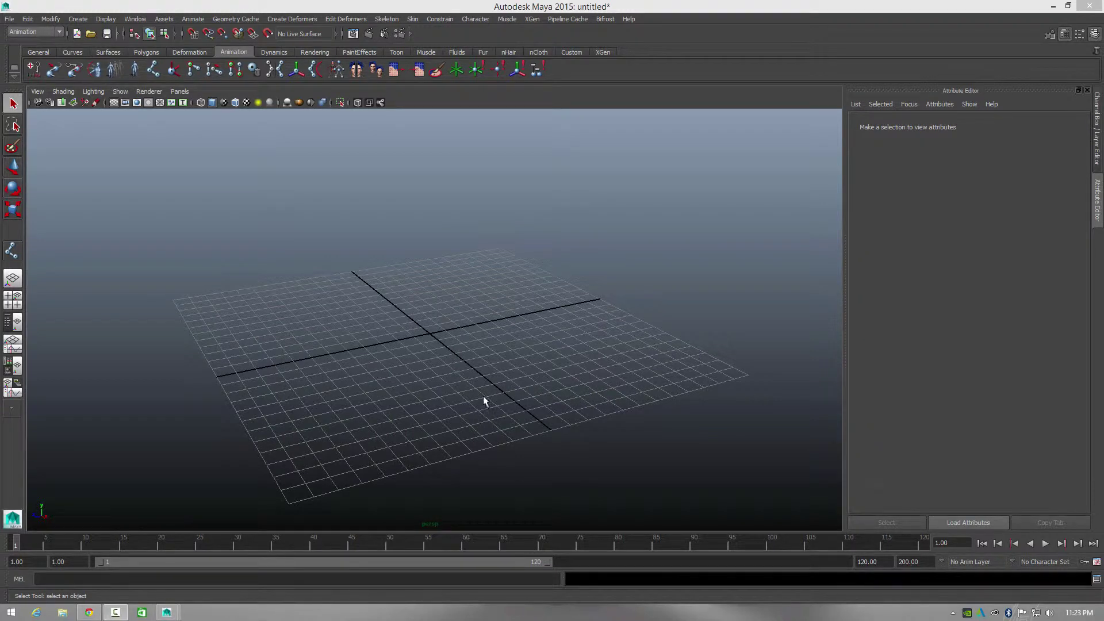
left_click_drag(340, 377, 525, 414, "alt")
mouse_move(515, 454)
left_mouse_down("alt")
mouse_move(502, 436)
mouse_move(503, 448)
left_mouse_up("alt")
left_click_drag(555, 422, 530, 415, "alt")
left_click_drag(593, 437, 531, 426, "alt")
left_click_drag(386, 410, 495, 387, "alt")
middle_click_drag(496, 387, 486, 414, "alt")
left_click_drag(486, 414, 523, 431, "alt")
left_click_drag(506, 483, 443, 460, "alt")
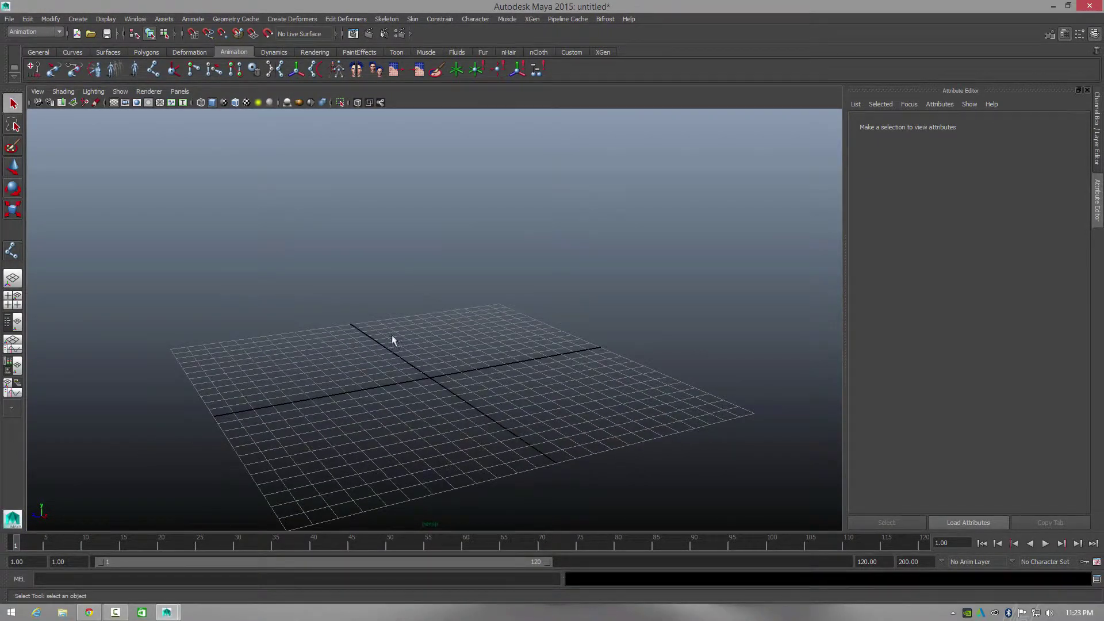
left_click_drag(332, 430, 369, 448, "alt")
left_click_drag(437, 467, 435, 450, "alt")
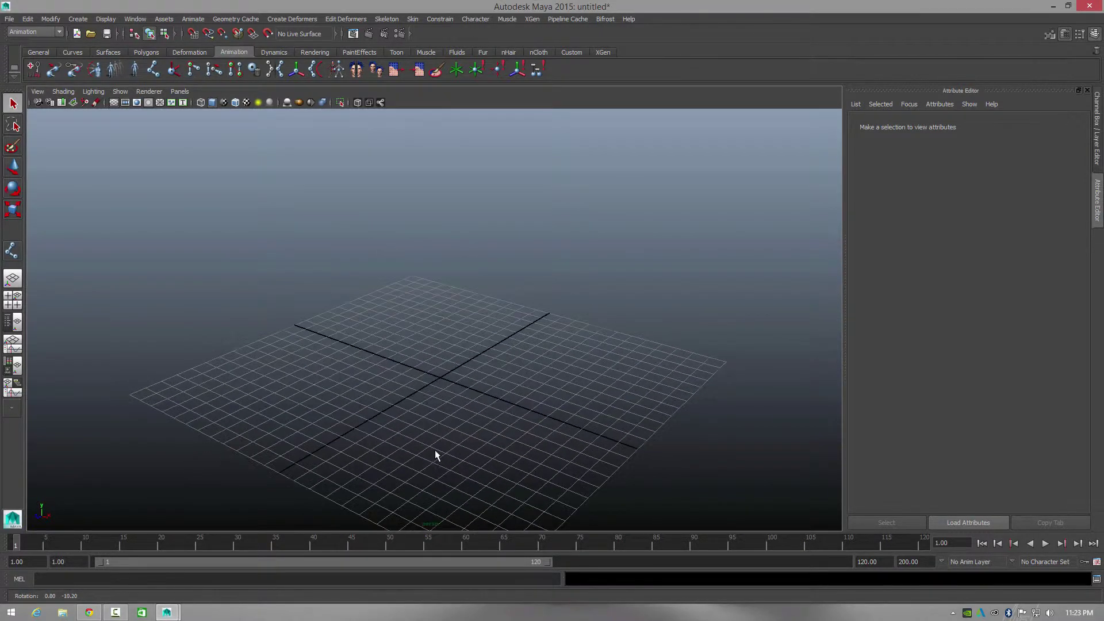
- Create a tall, thin NURBS cylinder standing upright on the grid near the origin
left_click(79, 19)
mouse_move(86, 37)
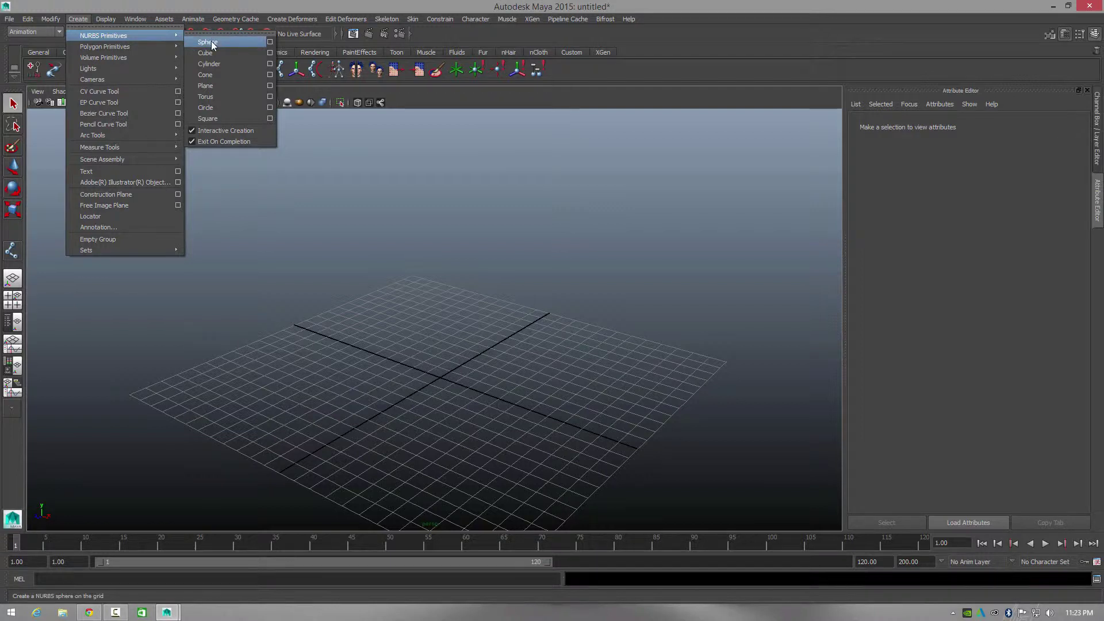
left_click(209, 64)
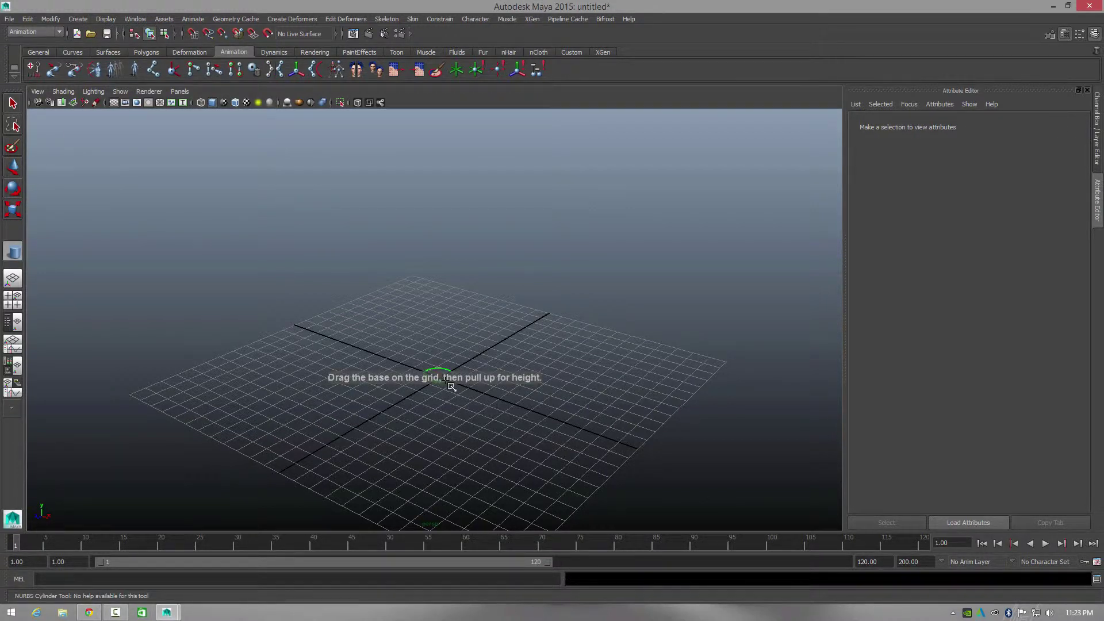
left_click_drag(451, 386, 451, 387)
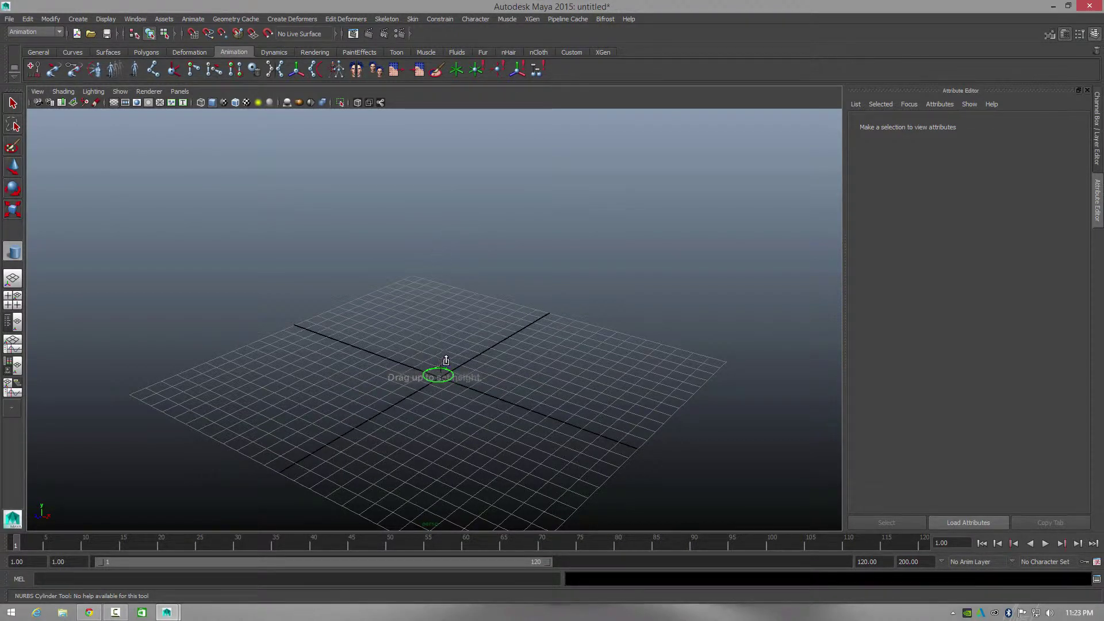
left_click_drag(445, 361, 444, 154)
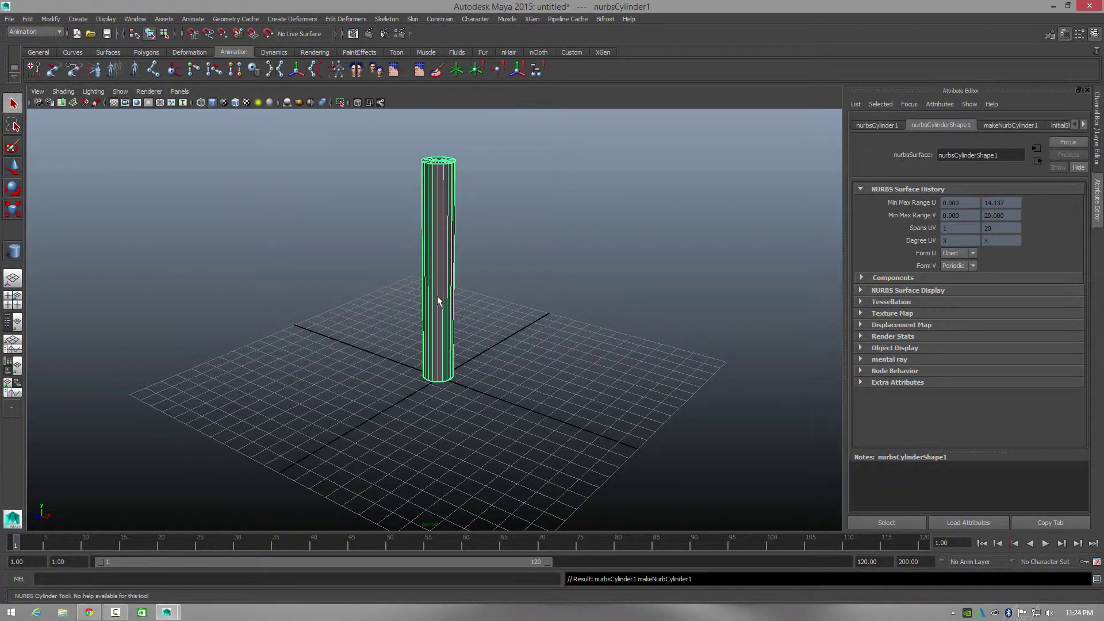
- Create a second NURBS cylinder of similar thickness that extends downward below the grid, near the first one
left_click(84, 21)
mouse_move(174, 37)
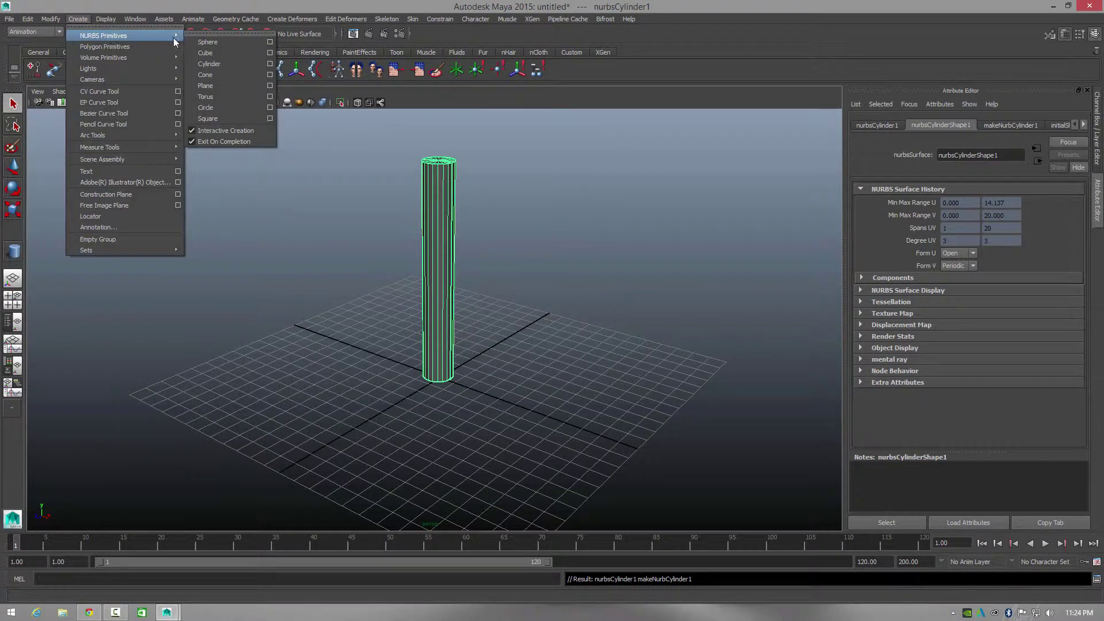
left_click(229, 64)
left_click_drag(443, 397, 458, 498)
middle_click_drag(502, 409, 482, 336, "alt")
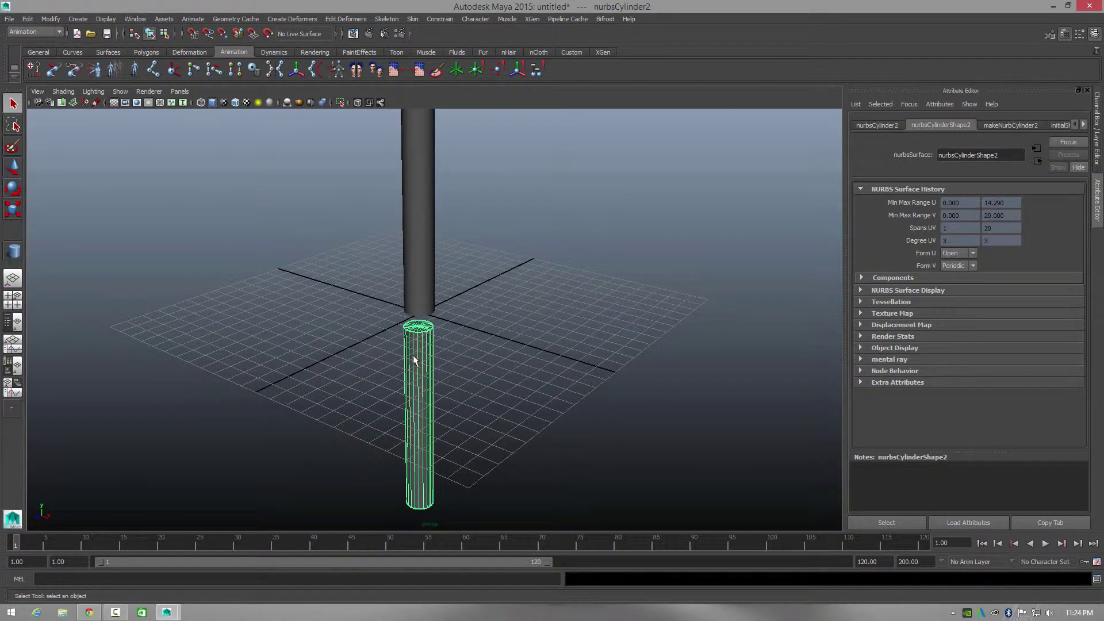
- Move the second cylinder directly beneath the first so that they line up end to end on all axes
left_click(13, 167)
mouse_move(419, 373)
left_mouse_down()
mouse_move(420, 345)
mouse_move(420, 361)
left_mouse_up()
key("space")
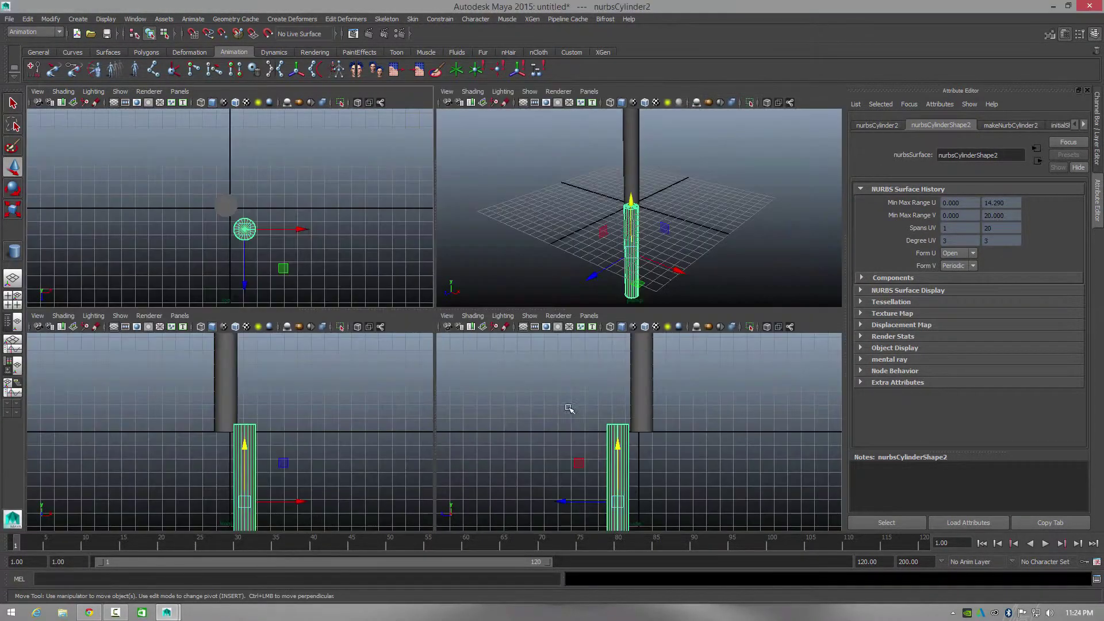
left_click_drag(564, 502, 587, 509)
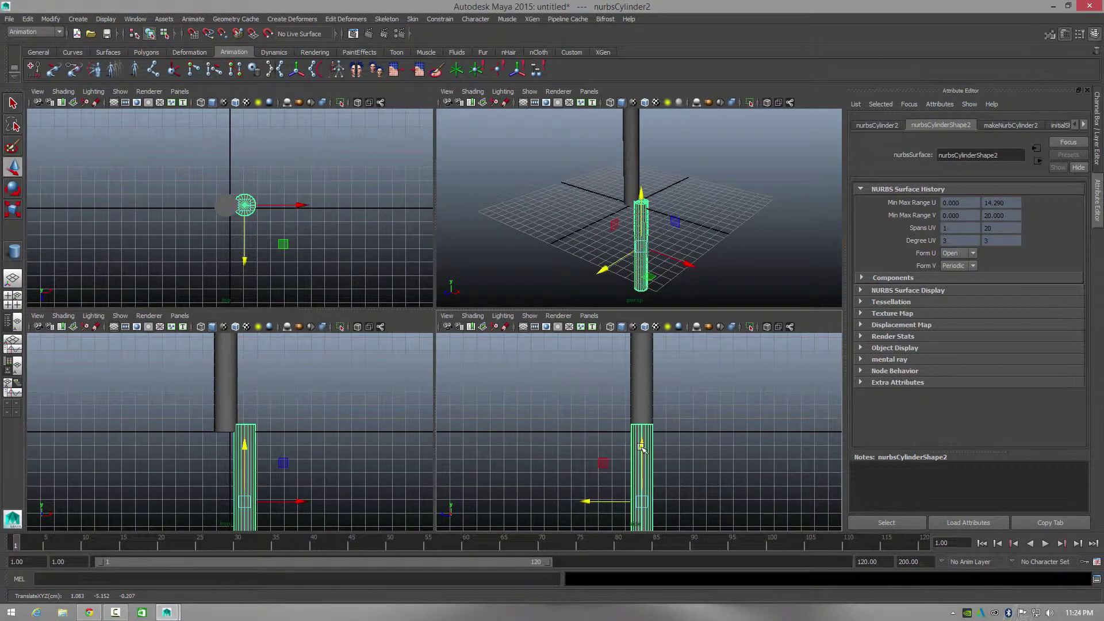
left_click_drag(642, 448, 643, 455)
left_click_drag(693, 266, 679, 270)
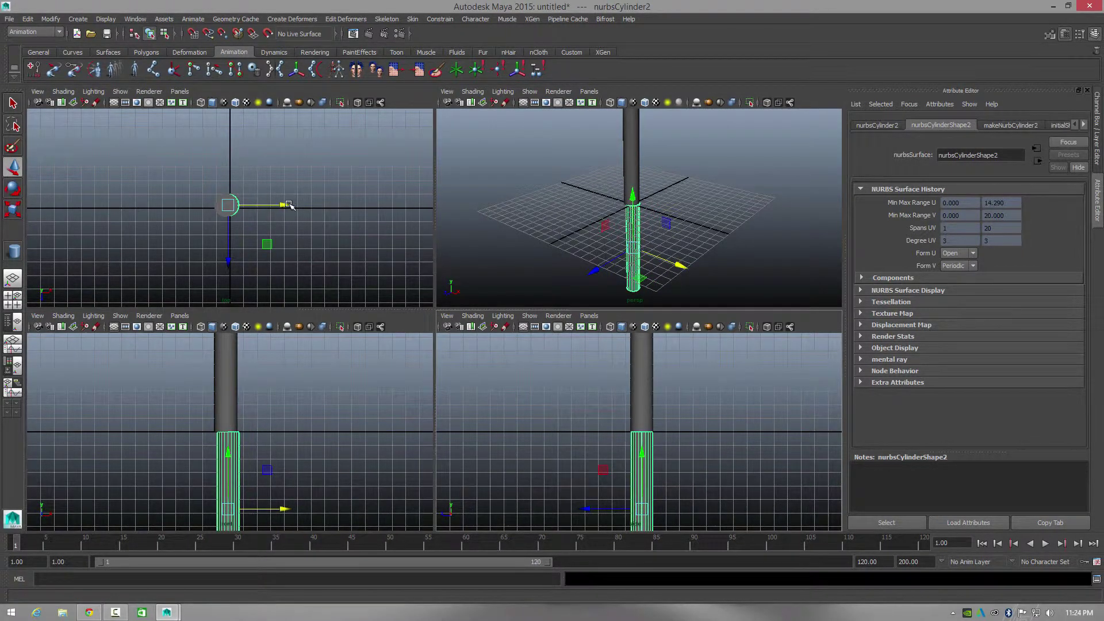
left_click_drag(288, 206, 287, 206)
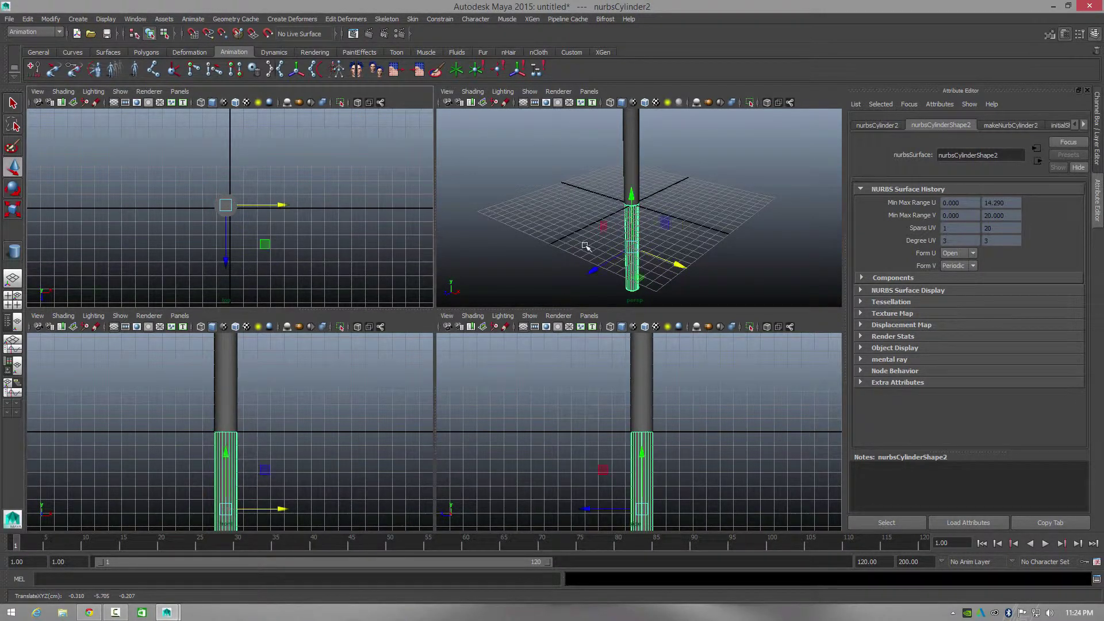
left_click(495, 268)
key("space")
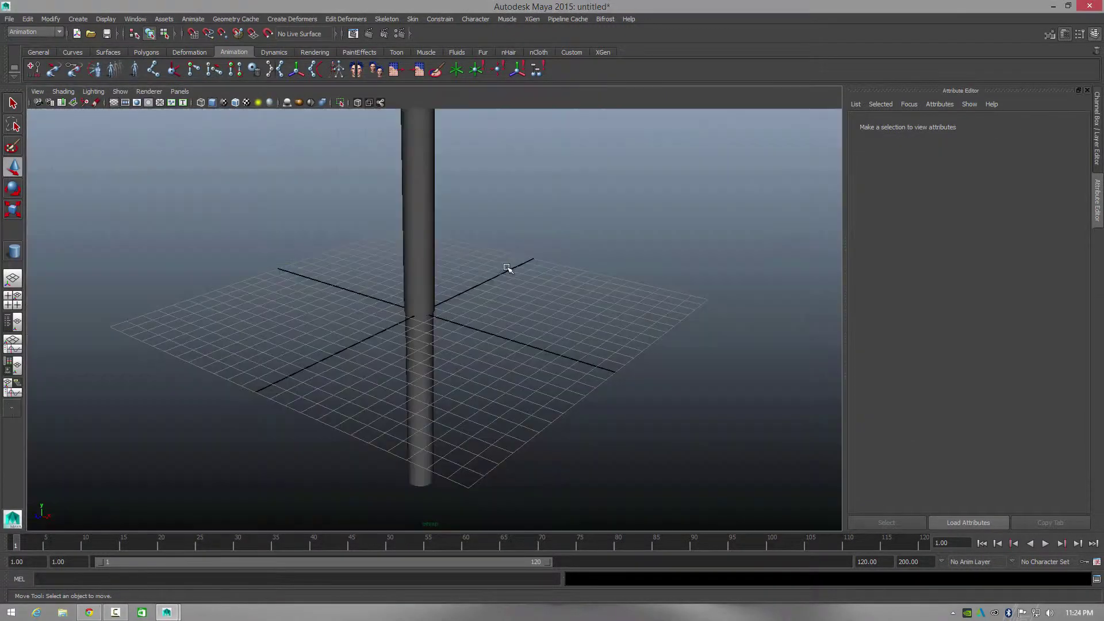
- Scale the upper cylinder to about 0.84 in Z and narrow it slightly in X, then deselect it
left_click(420, 262)
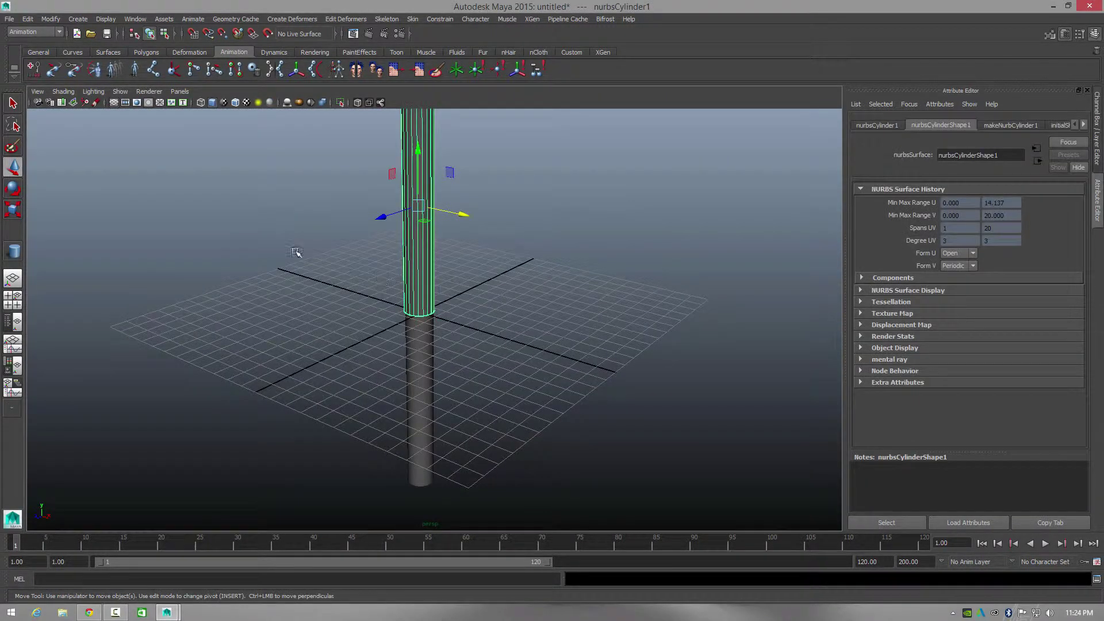
left_click(12, 204)
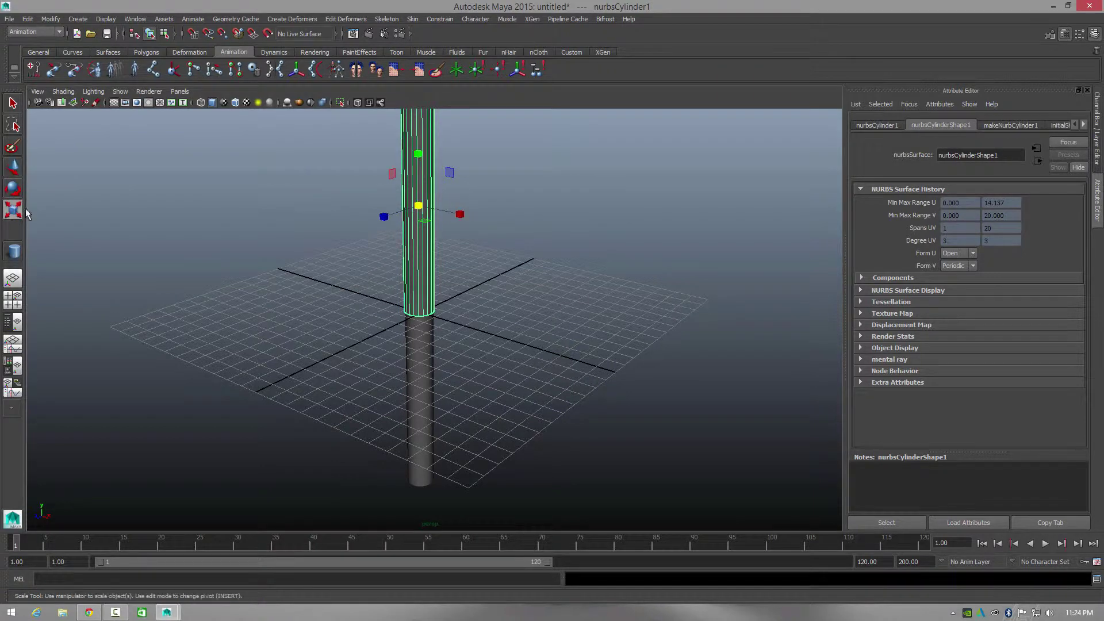
mouse_move(384, 219)
left_mouse_down()
mouse_move(371, 218)
mouse_move(387, 216)
left_mouse_up()
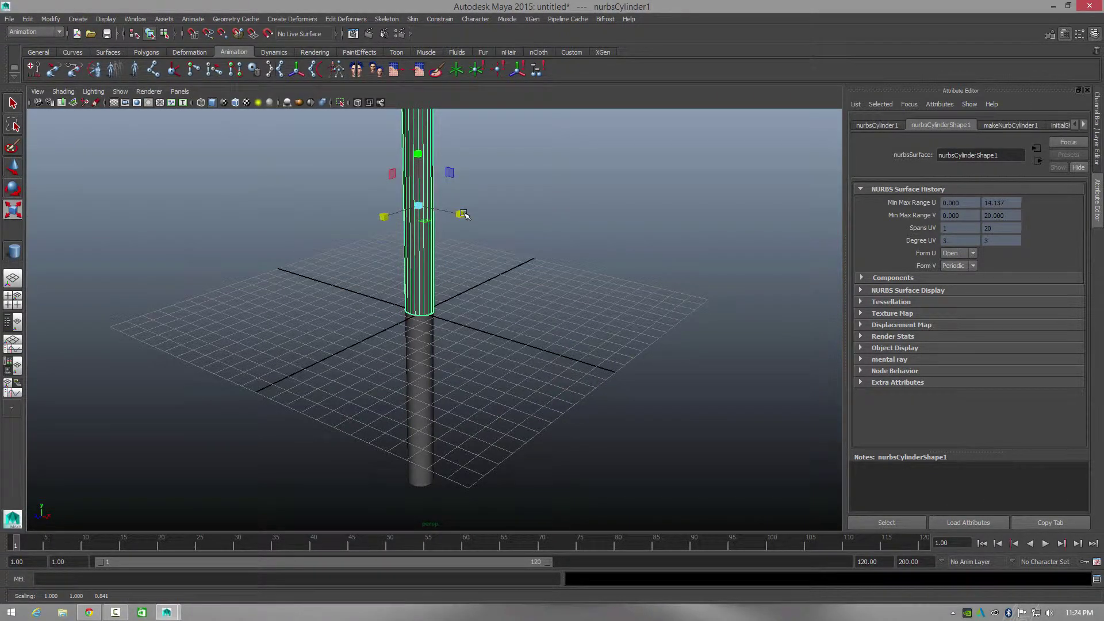
left_click_drag(463, 214, 455, 211)
left_click_drag(538, 212, 443, 232, "alt")
left_click_drag(577, 328, 509, 279, "alt")
left_click(284, 189)
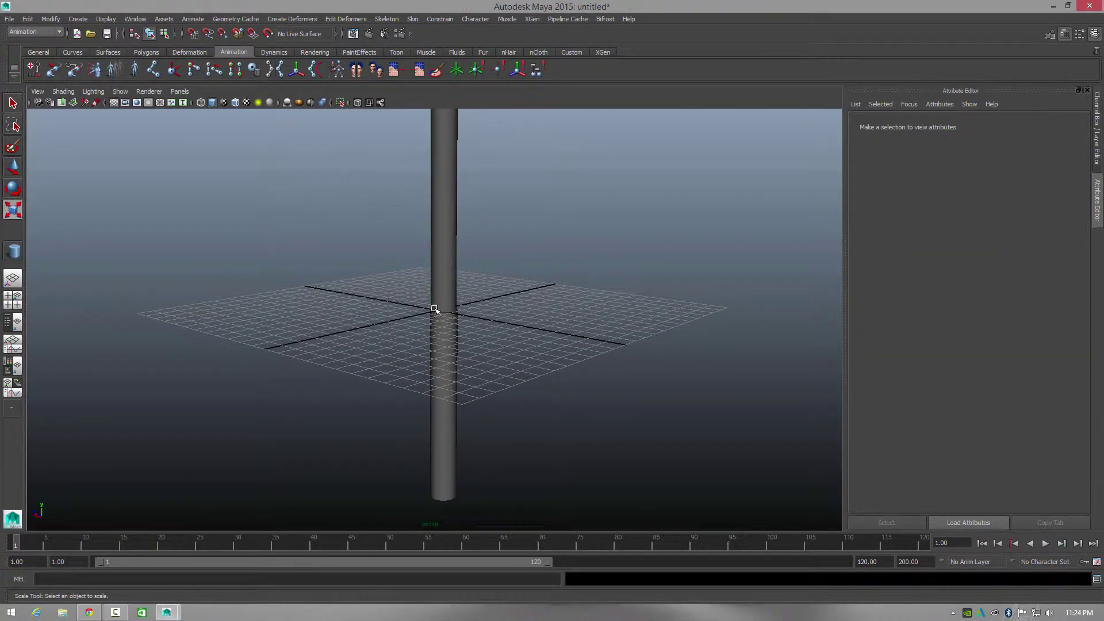
- Switch the menu set from Animation to Polygons
left_click(36, 31)
left_click(46, 50)
left_click_drag(375, 276, 362, 310, "alt")
left_click_drag(515, 368, 391, 365, "alt")
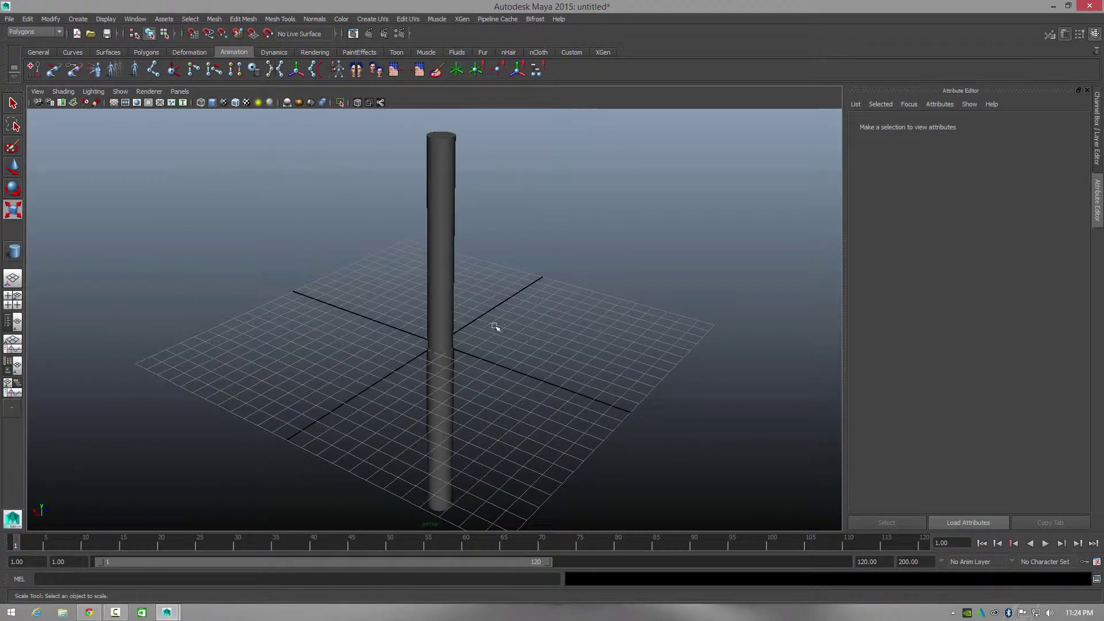
mouse_move(511, 315)
left_mouse_down("alt")
mouse_move(506, 291)
mouse_move(495, 328)
left_mouse_up("alt")
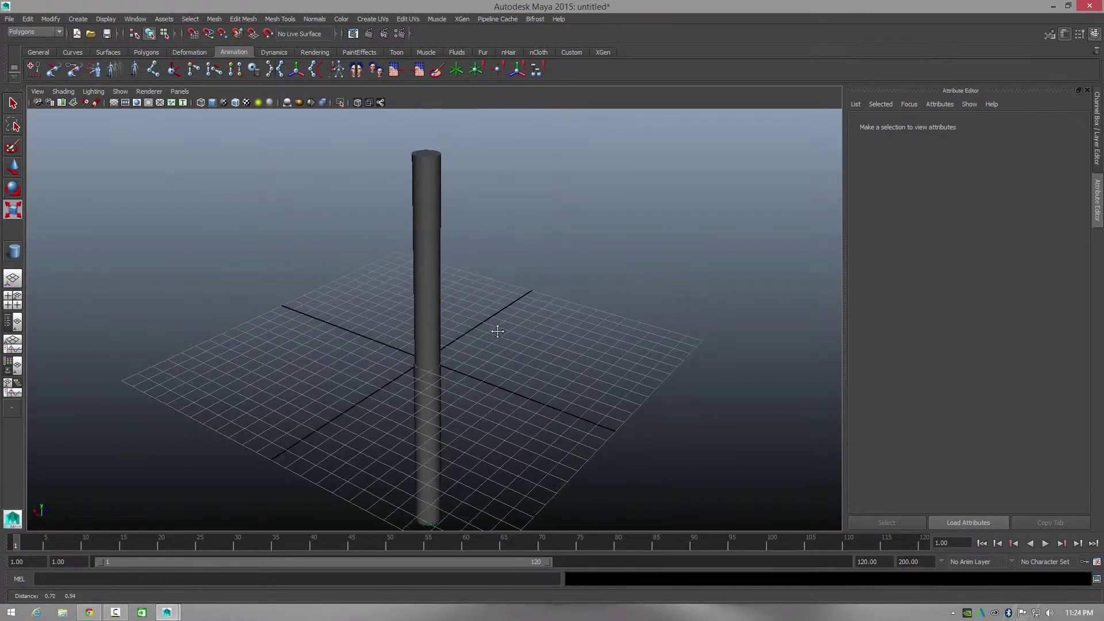
- Examine the upper and lower cylinders and the joint between them from several angles
left_click(429, 224)
left_click(426, 408)
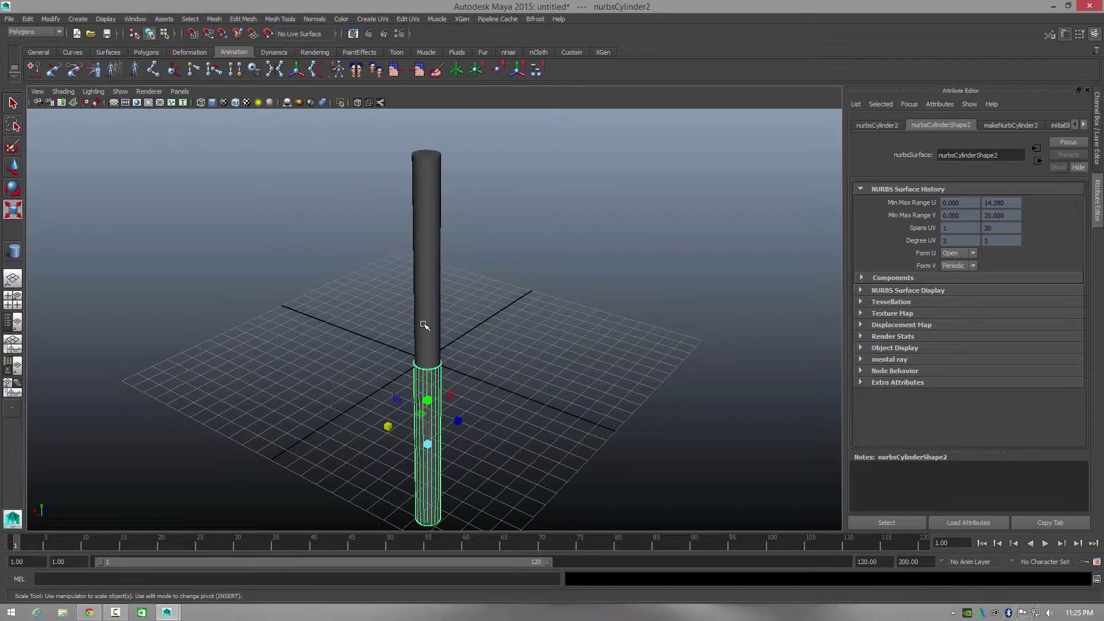
left_click_drag(573, 241, 543, 239, "alt")
left_click(579, 299)
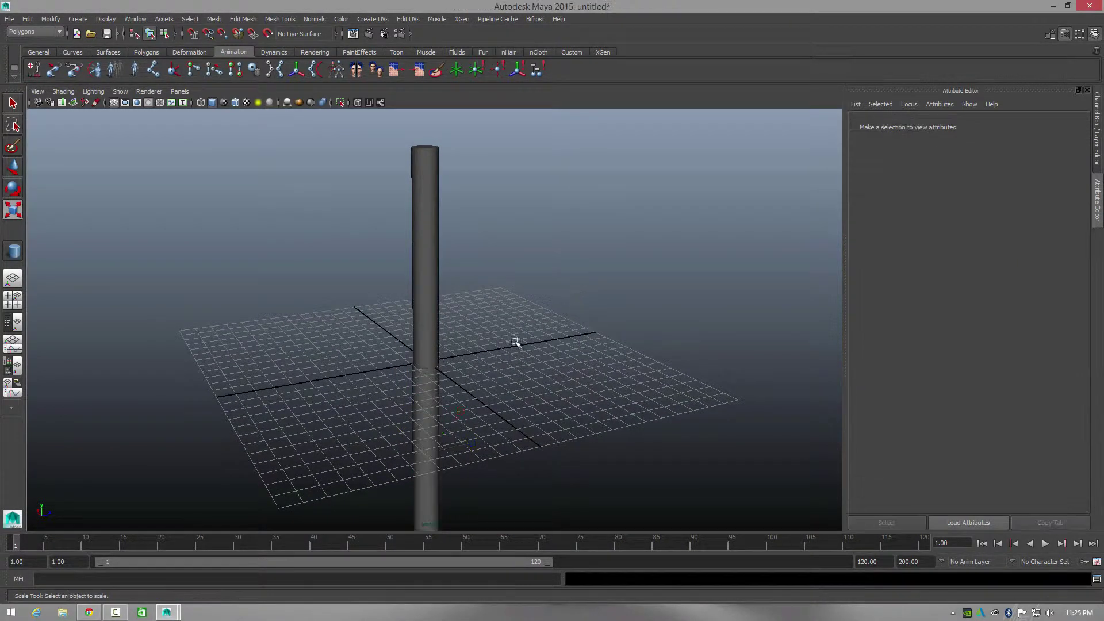
left_click(430, 401)
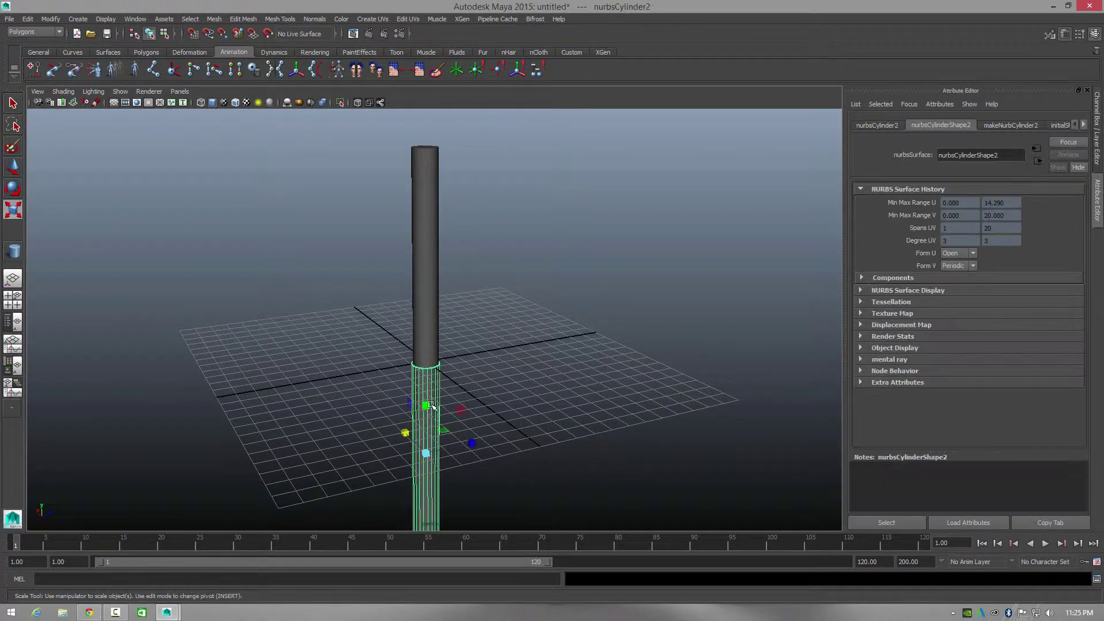
left_click(12, 167)
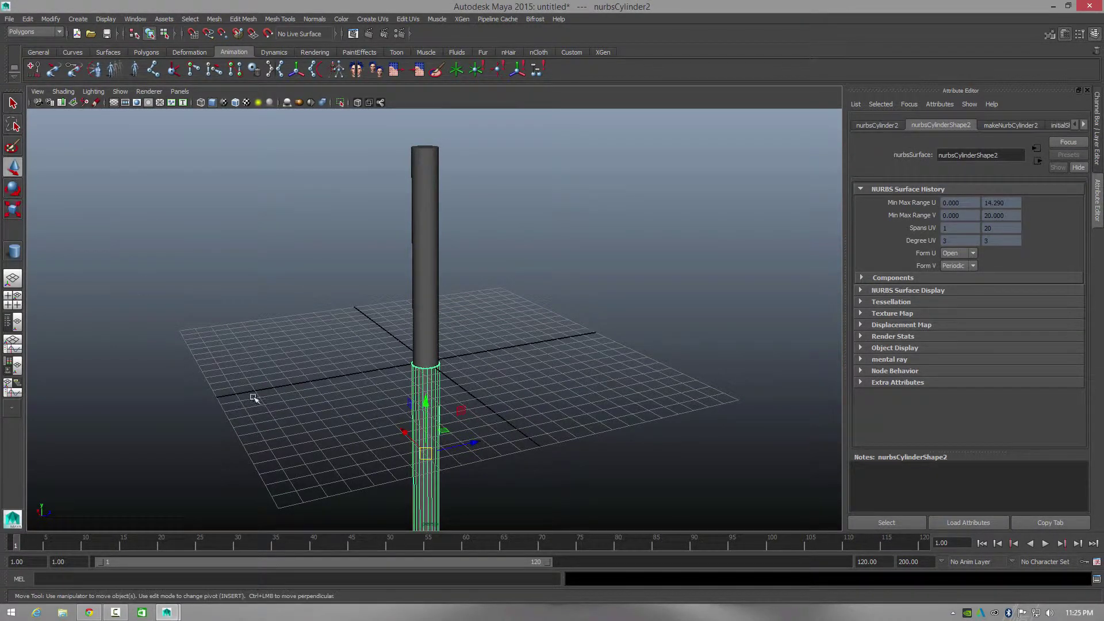
left_click_drag(517, 351, 504, 391, "alt")
left_click(10, 212)
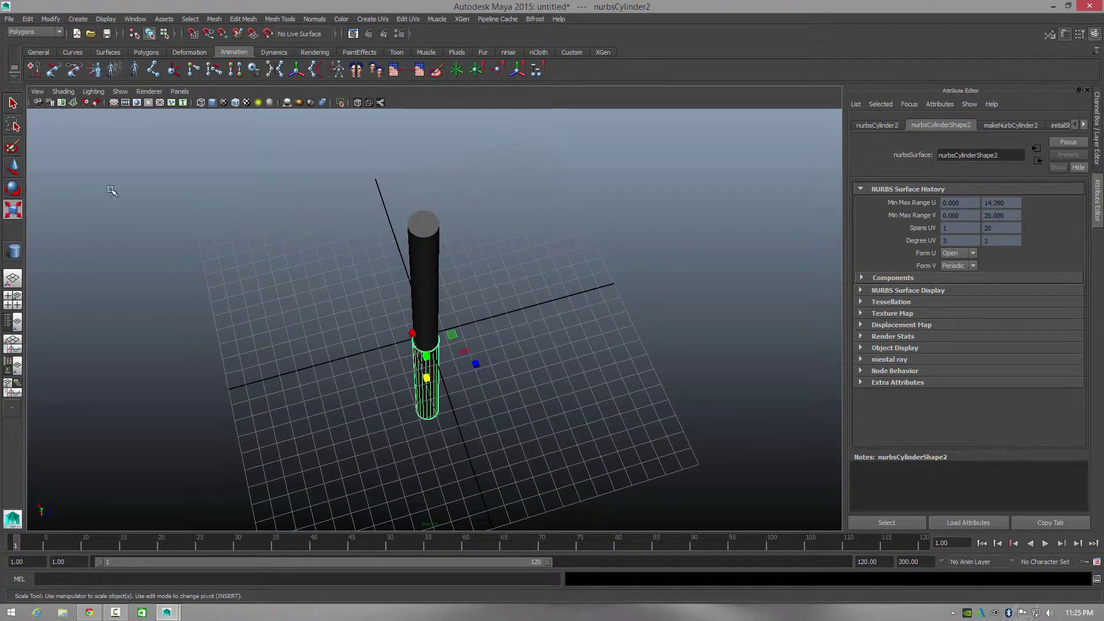
left_click(13, 167)
left_click_drag(662, 310, 344, 190, "alt")
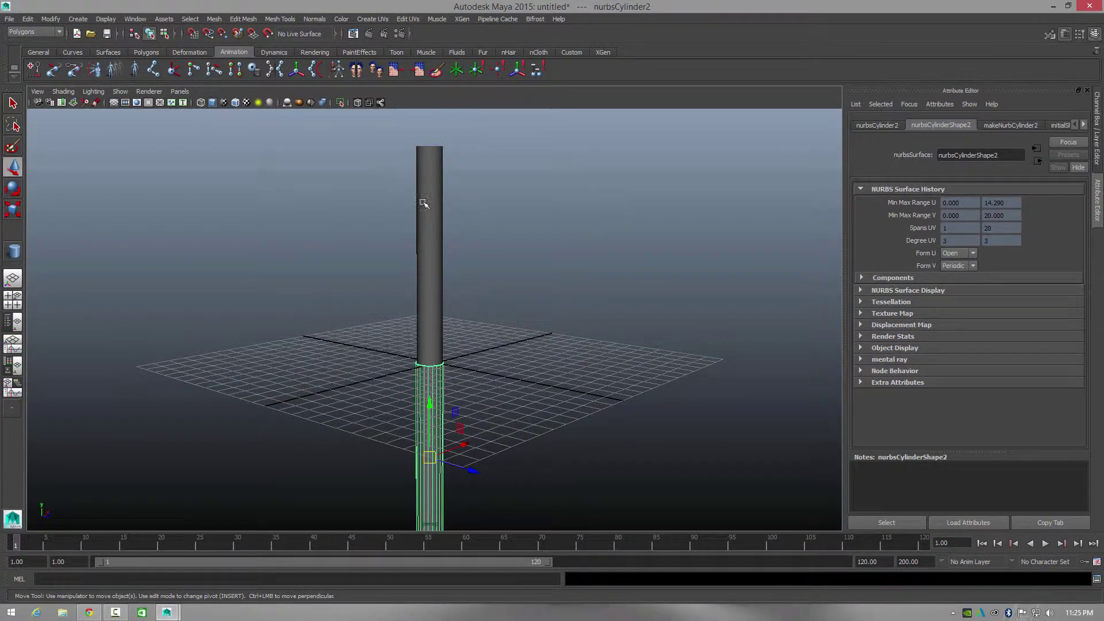
left_click_drag(570, 245, 596, 311, "alt")
left_click(643, 330)
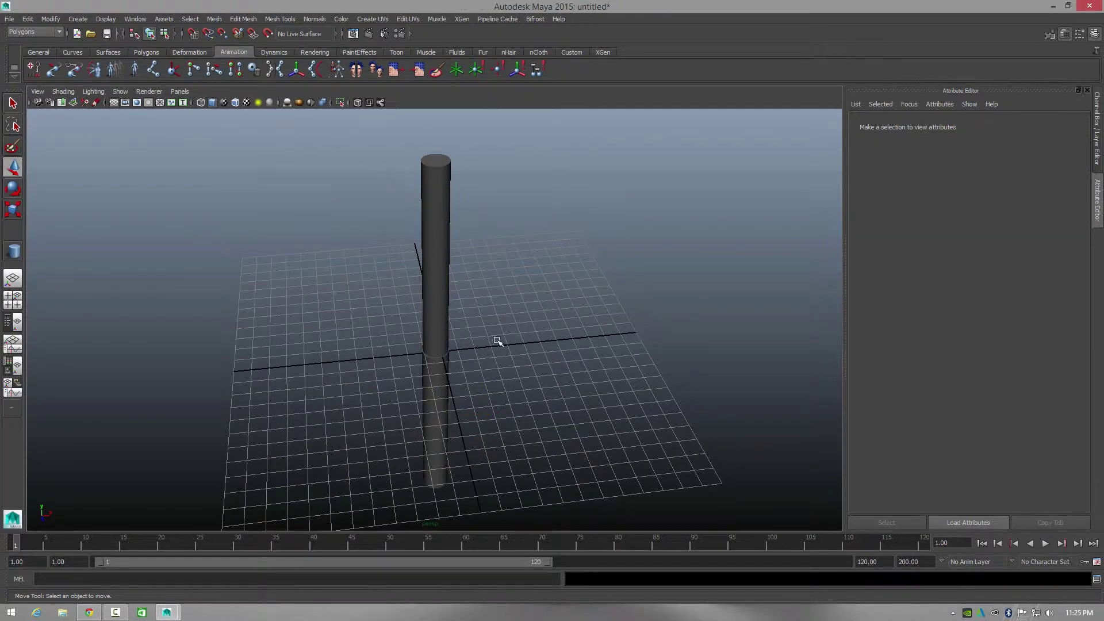
left_click(443, 340)
left_click(437, 377)
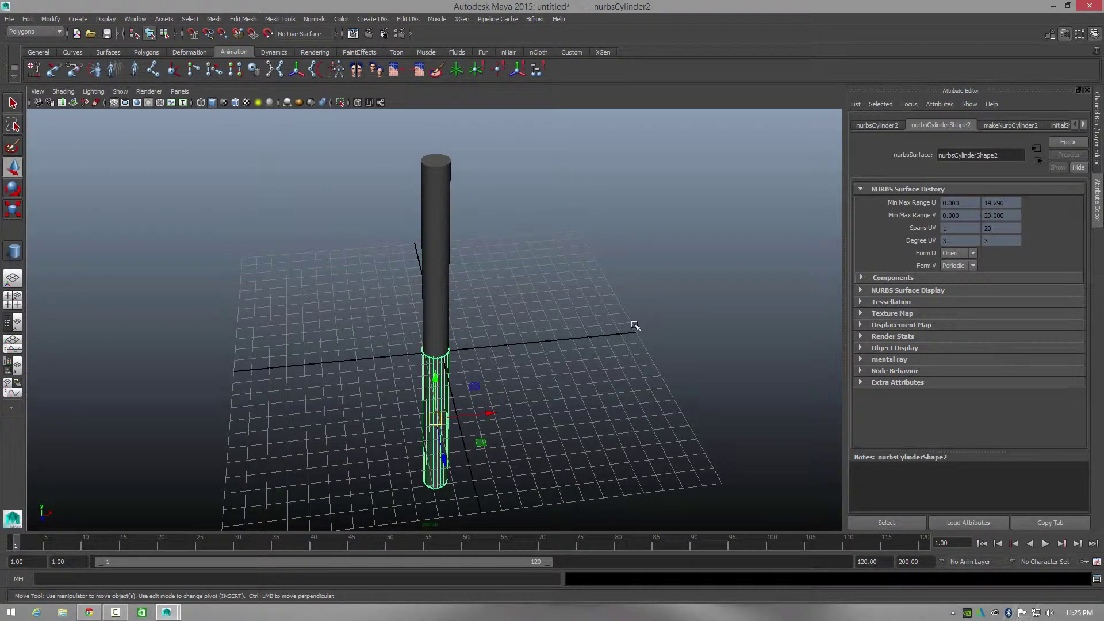
left_click_drag(639, 321, 621, 290, "alt")
left_click_drag(538, 288, 525, 309, "alt")
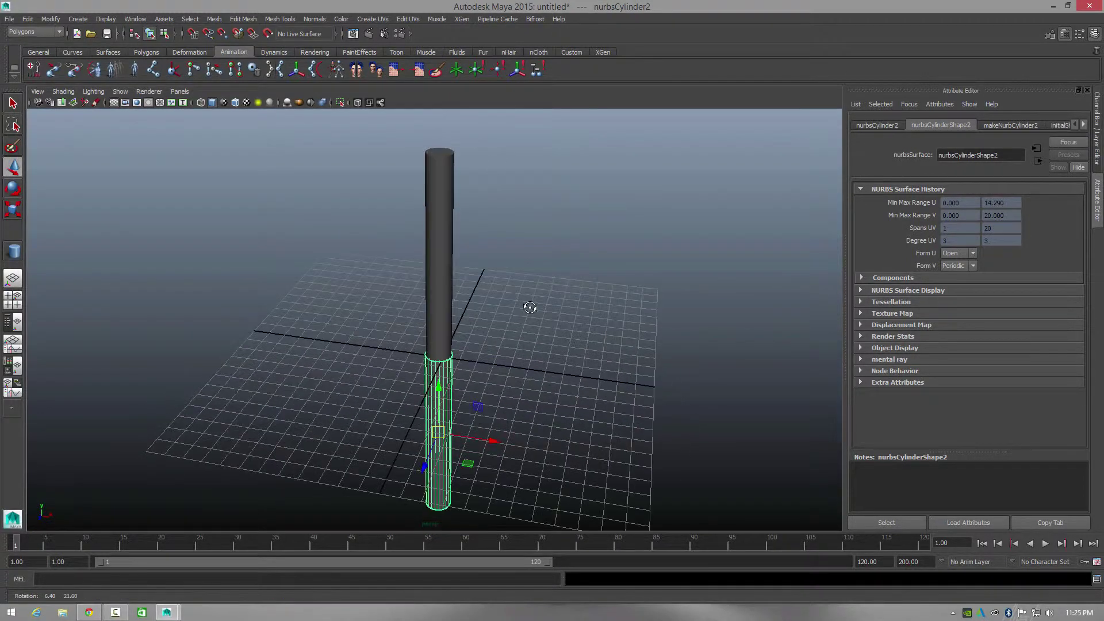
left_click(504, 384)
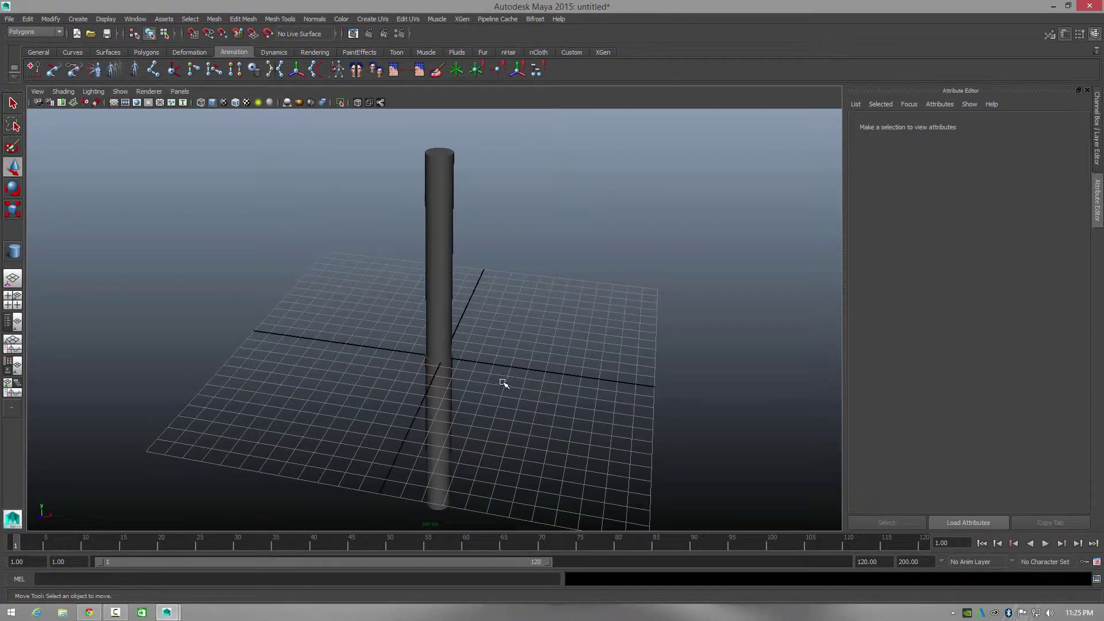
left_click_drag(330, 312, 170, 178, "alt")
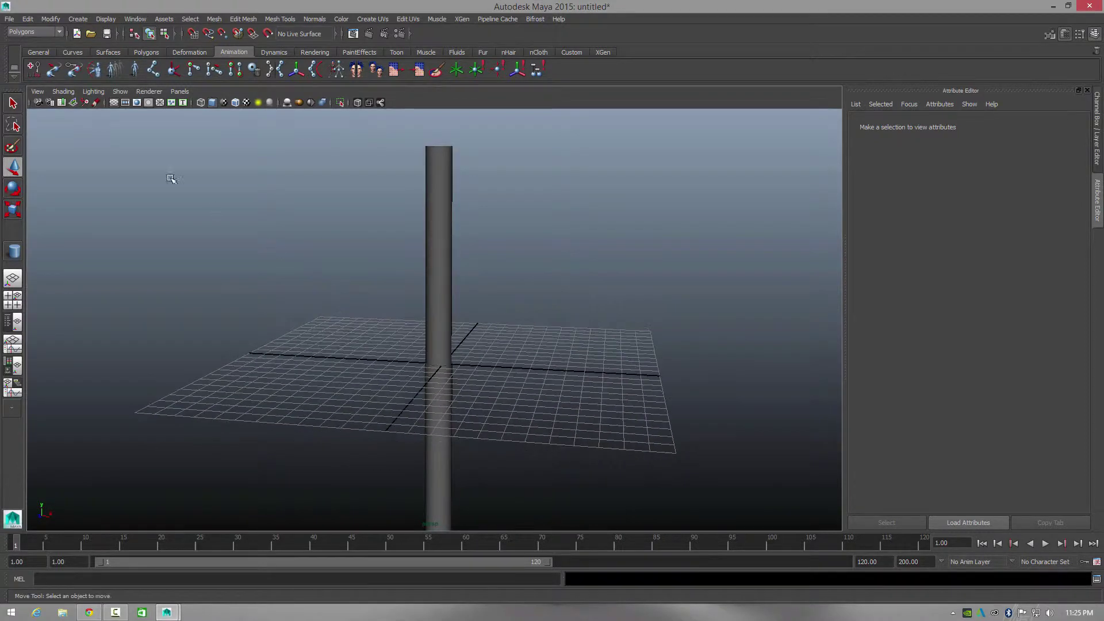
- Display the cylinders in the perspective view as wireframe
left_click(62, 91)
left_click(64, 108)
mouse_move(365, 260)
left_mouse_down("alt")
mouse_move(501, 266)
mouse_move(456, 269)
mouse_move(443, 256)
left_mouse_up("alt")
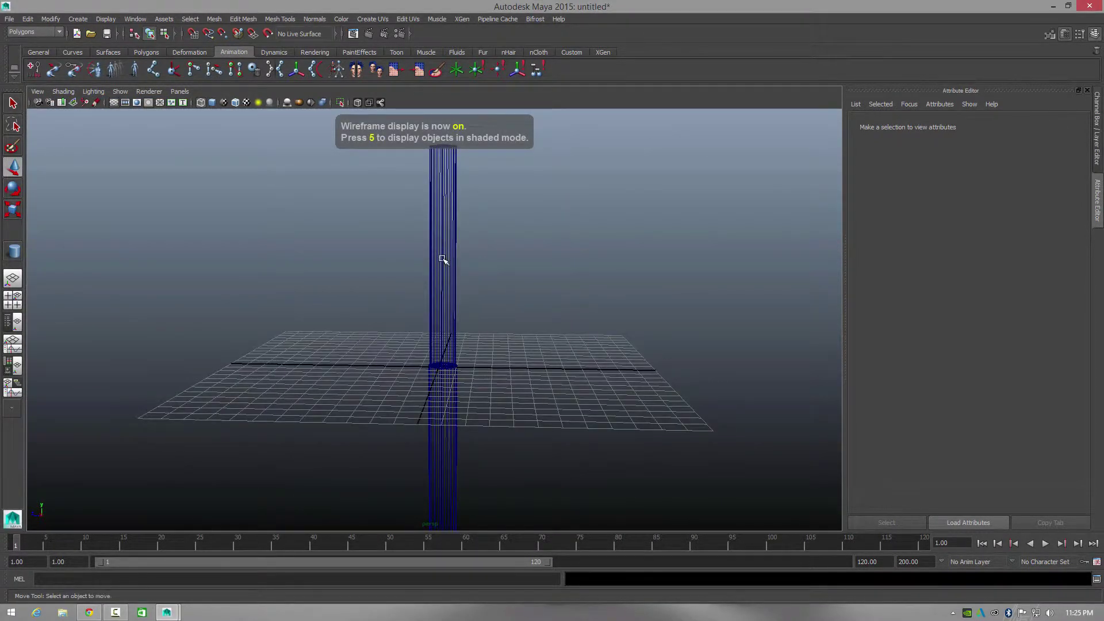
- Switch the enlarged perspective view to the orthographic front view, with both cylinders visible at full length
key("space")
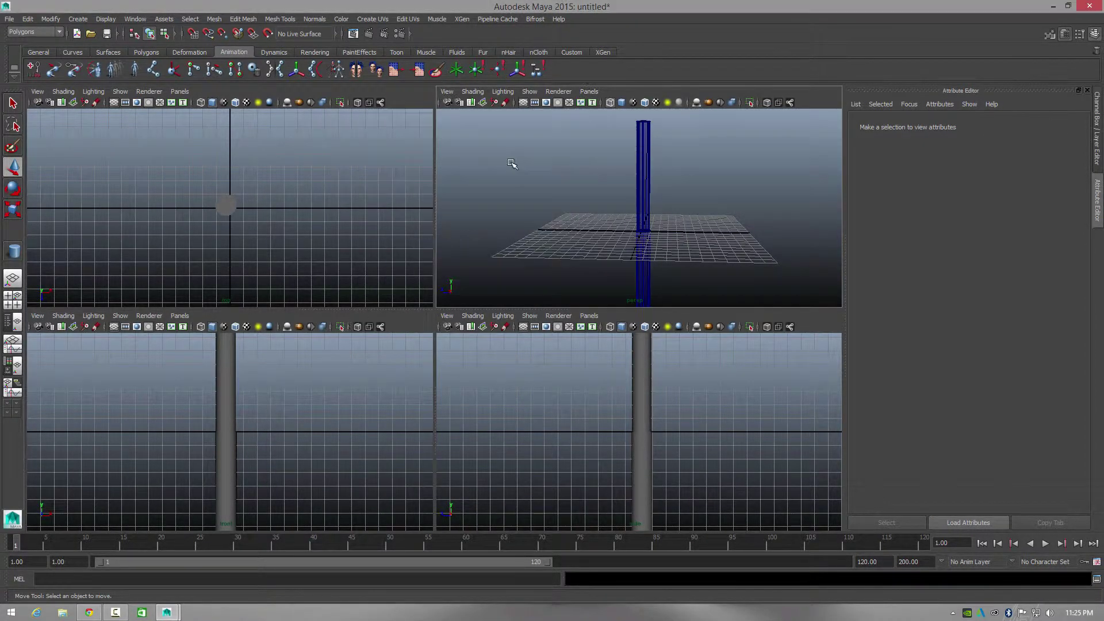
key("space")
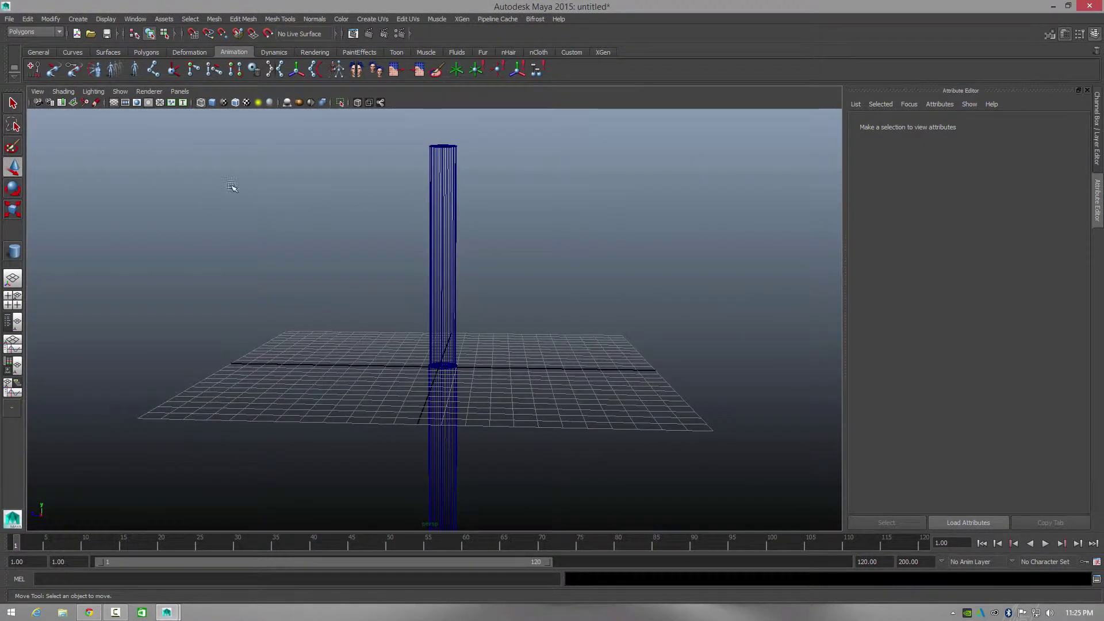
left_click(183, 93)
mouse_move(256, 120)
left_click(292, 126)
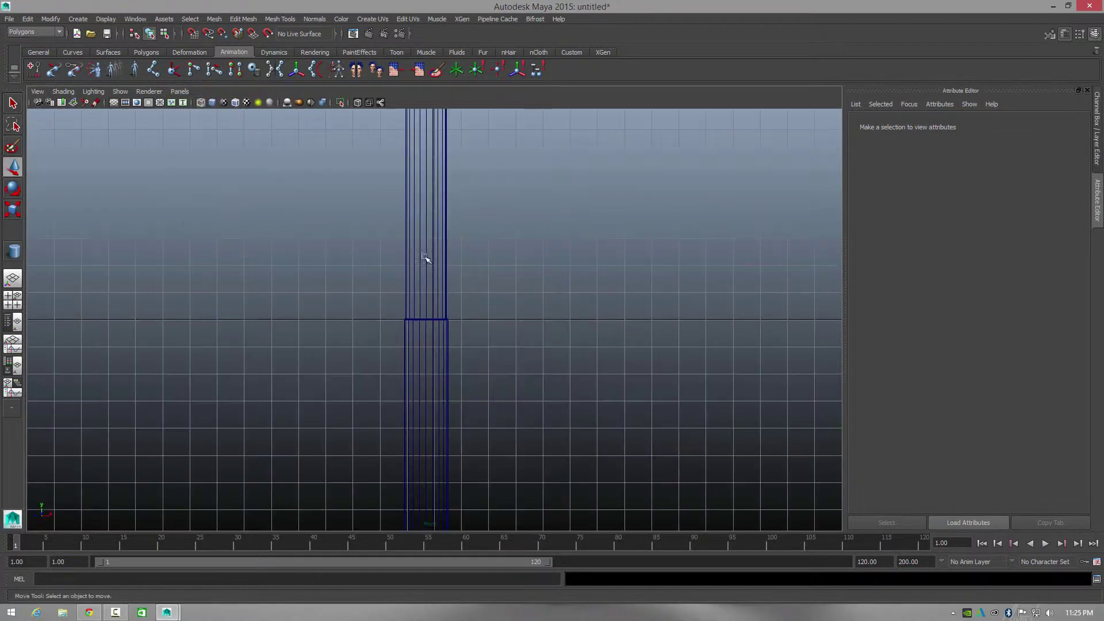
scroll(525, 251, "down", 4)
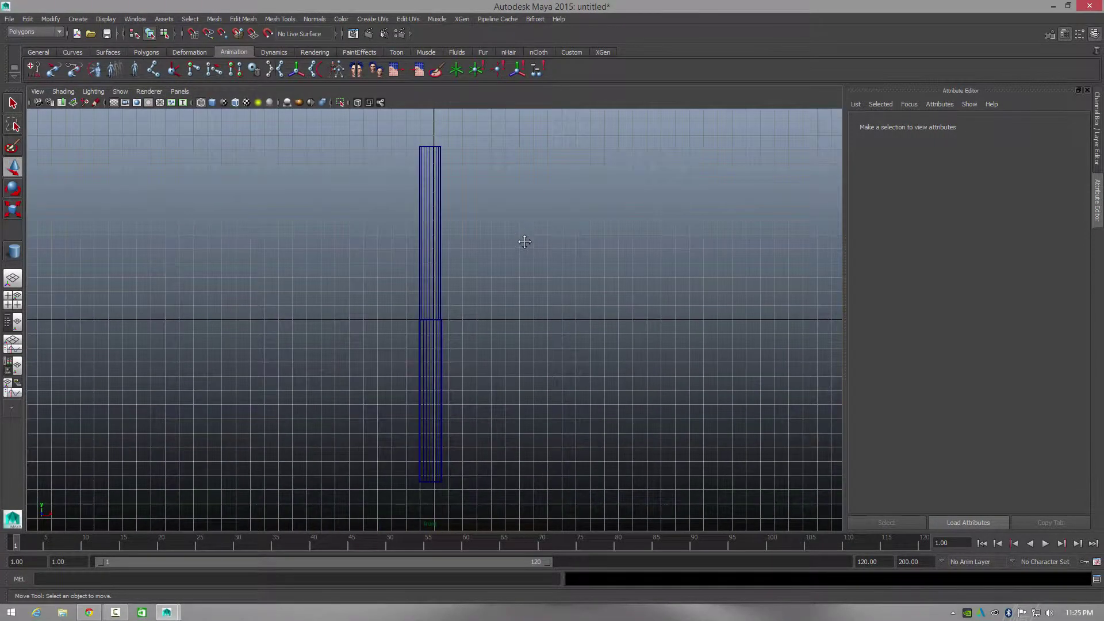
- Draw a three-joint chain with the Joint Tool down the cylinders' centre, from the upper end through the junction to the lower end
scroll(518, 247, "down", 2)
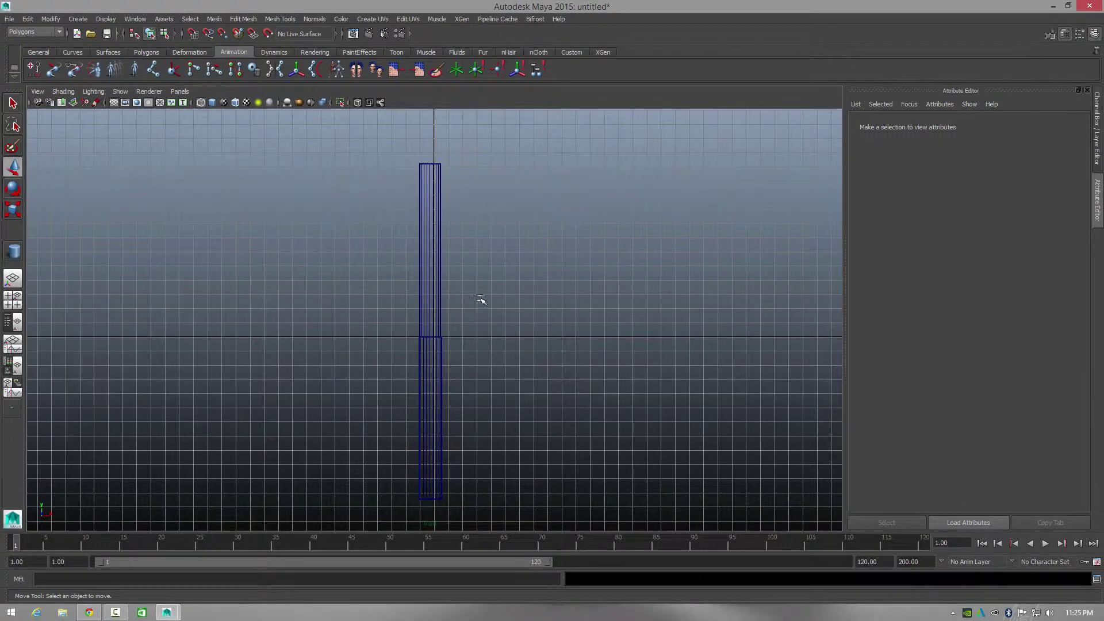
left_click(153, 69)
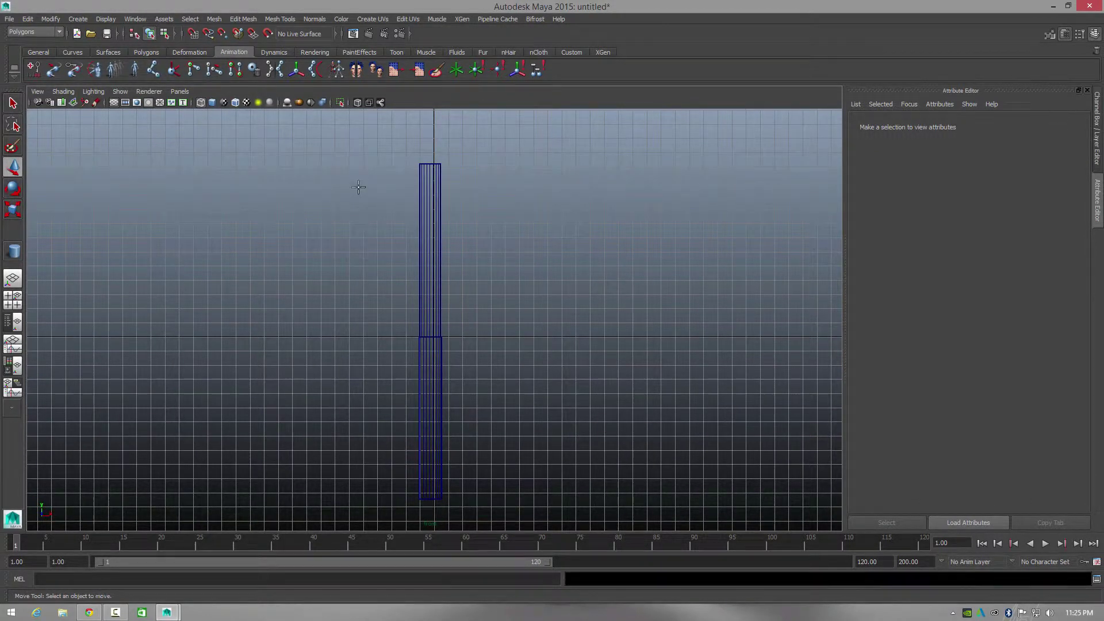
left_click(430, 177)
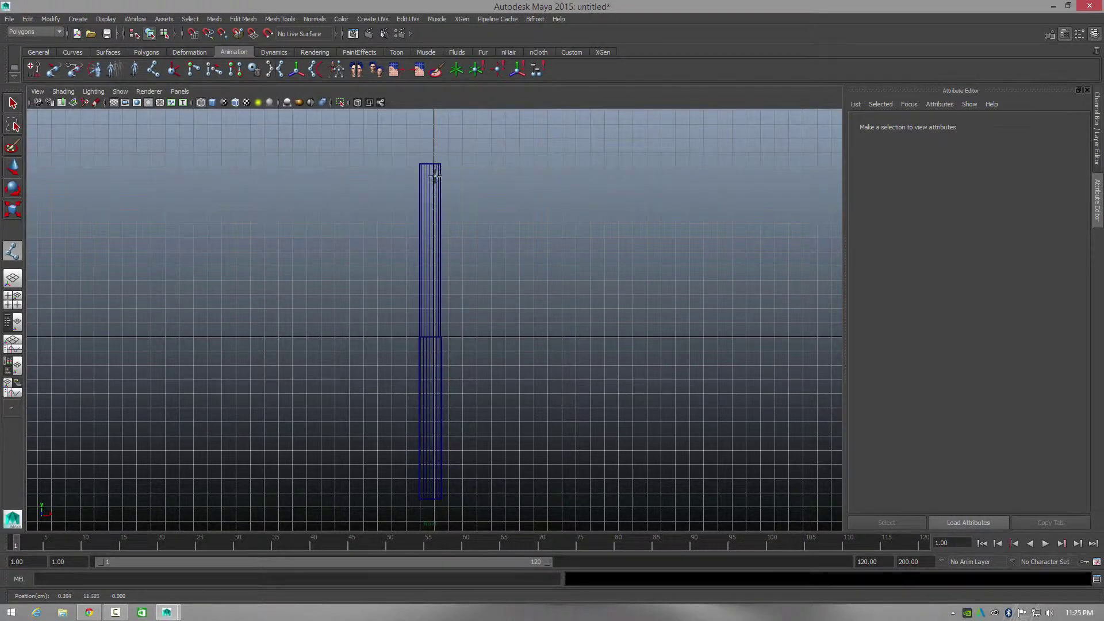
left_click_drag(430, 177, 430, 484)
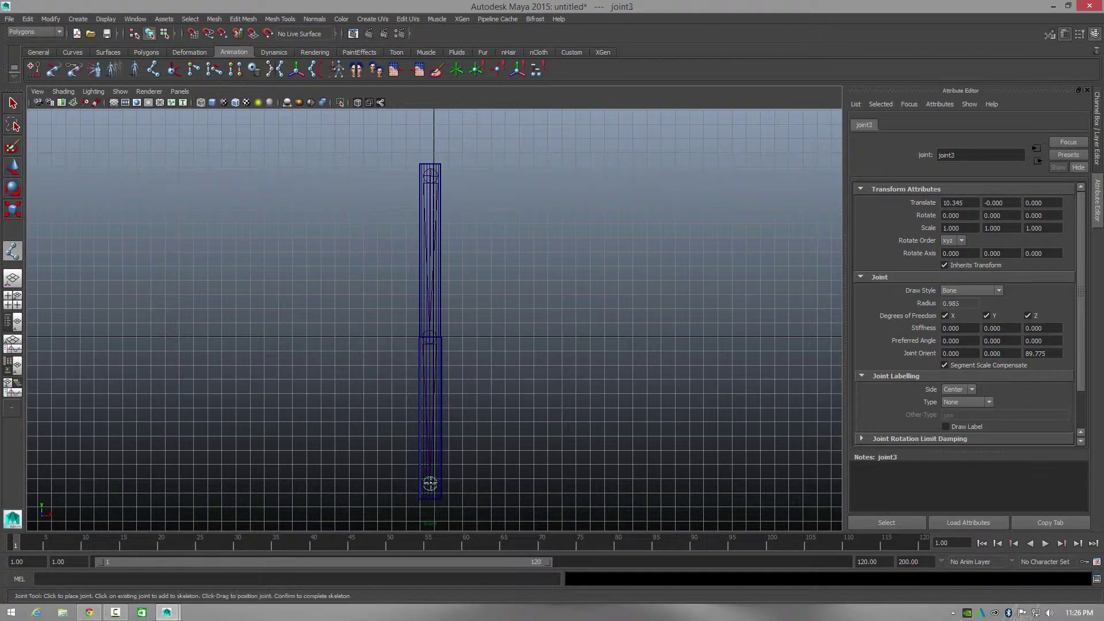
left_click(429, 341)
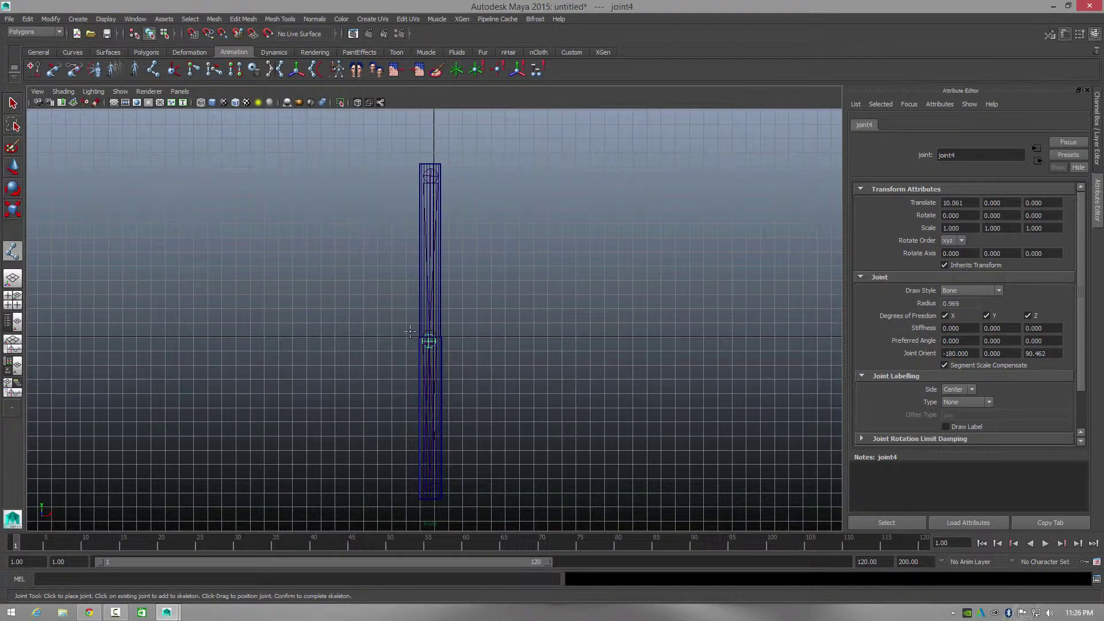
left_click(27, 19)
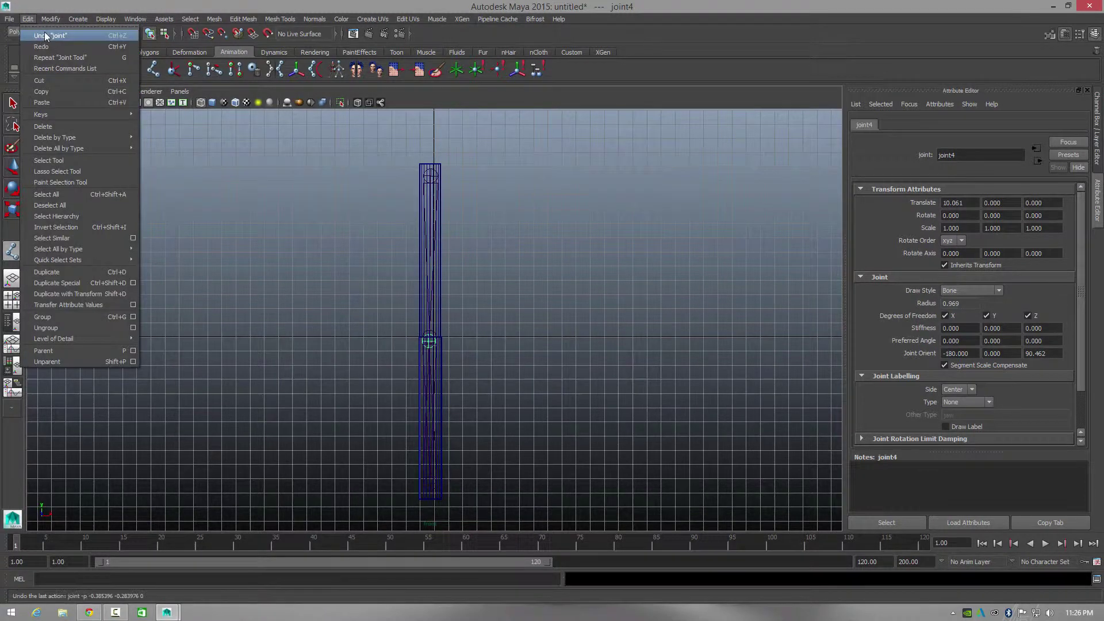
left_click(40, 35)
- Return to the perspective view and move the root joint to Z -0.127 to centre the chain inside the cylinders
key("w")
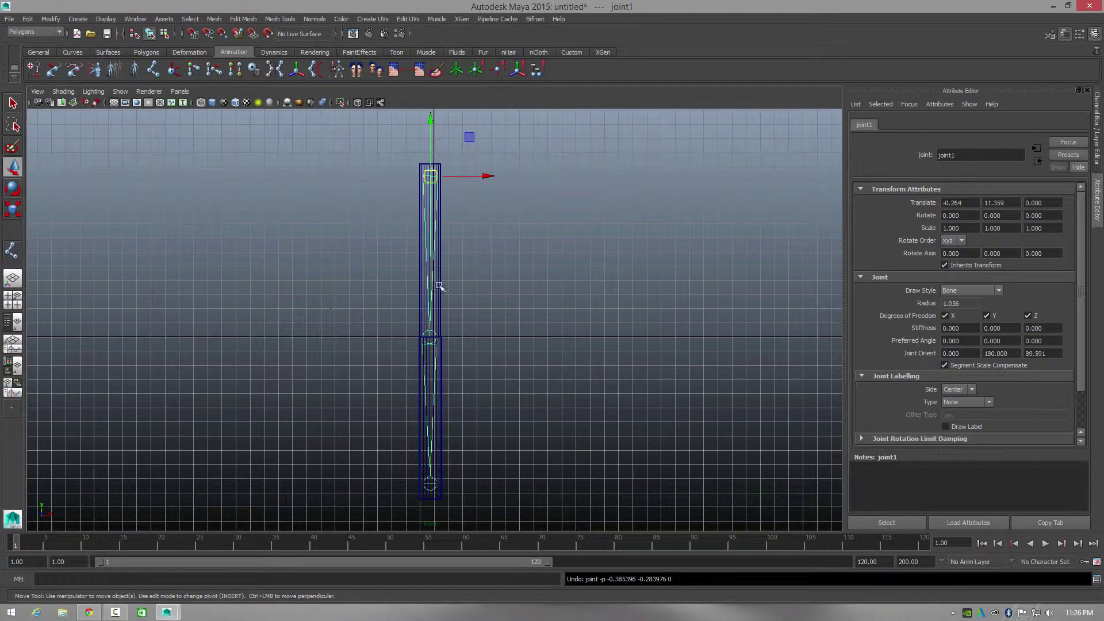
left_click(179, 92)
mouse_move(194, 103)
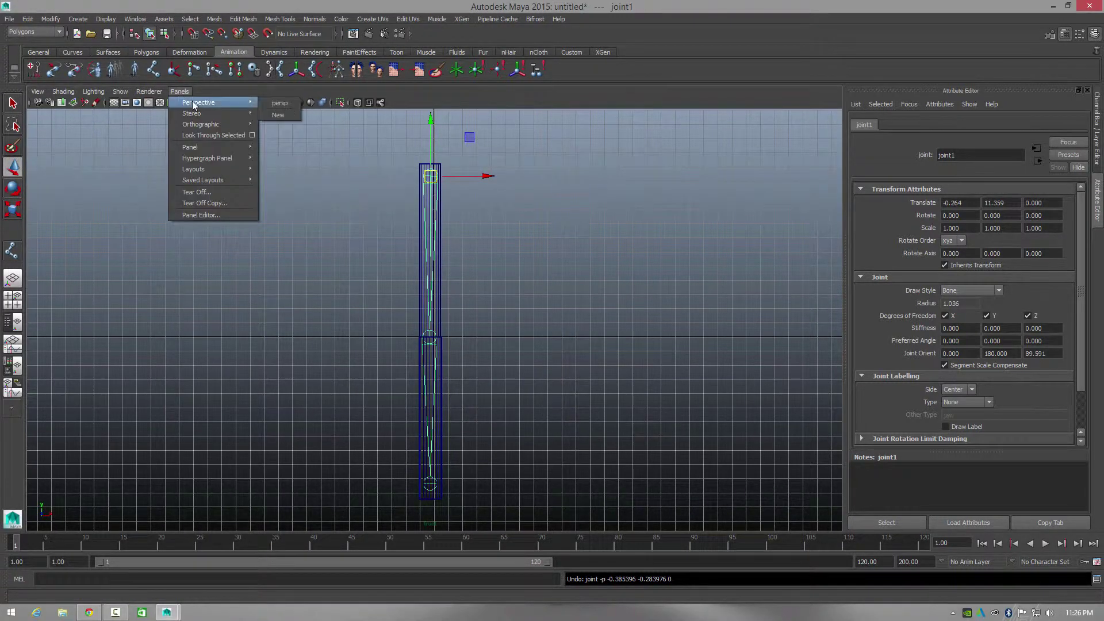
left_click(275, 103)
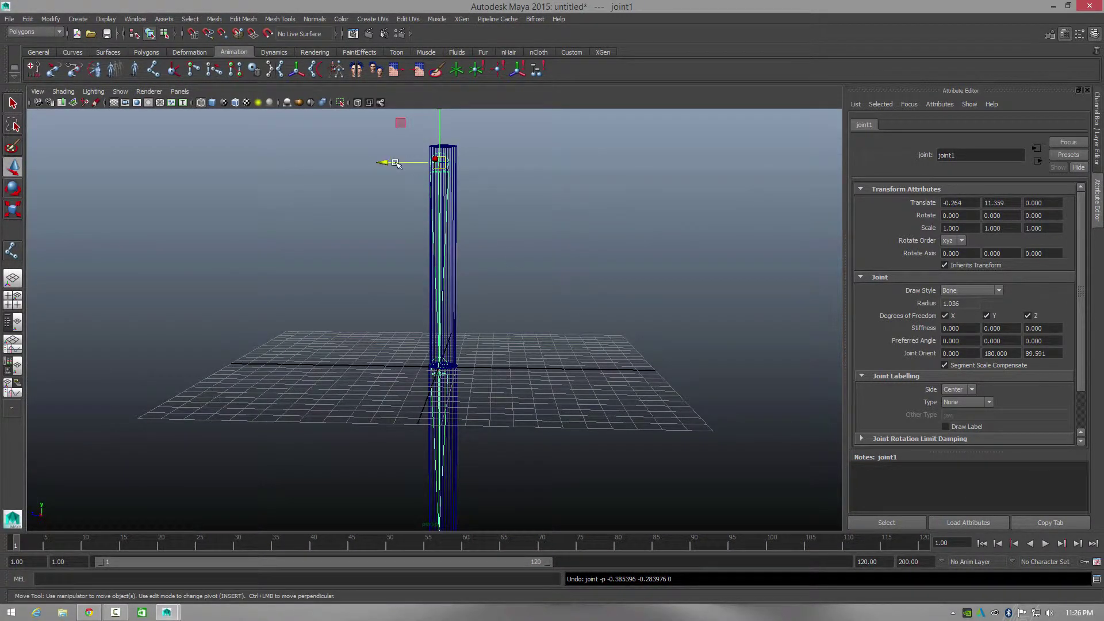
left_click_drag(384, 163, 510, 291)
left_click_drag(505, 366, 454, 450, "alt")
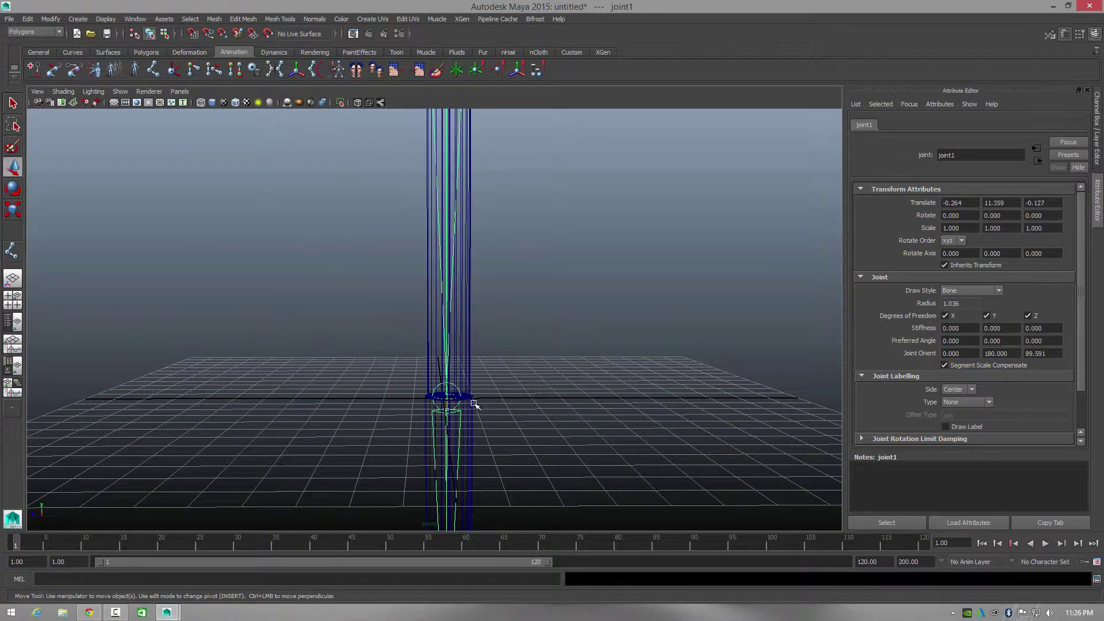
right_click_drag(575, 339, 483, 365, "alt")
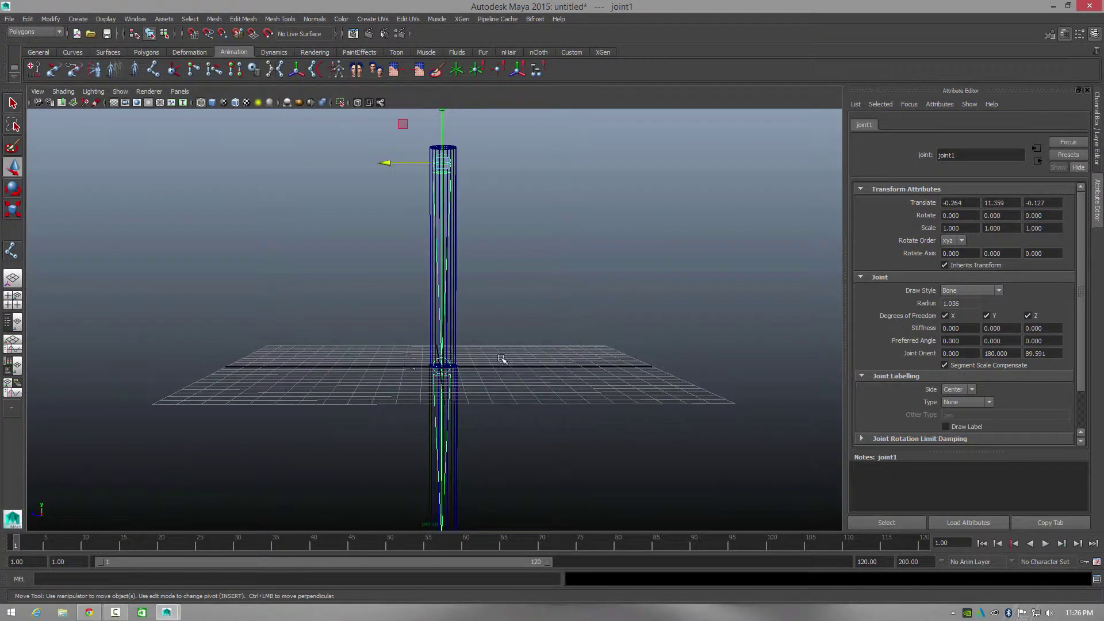
left_click_drag(502, 271, 519, 234, "alt")
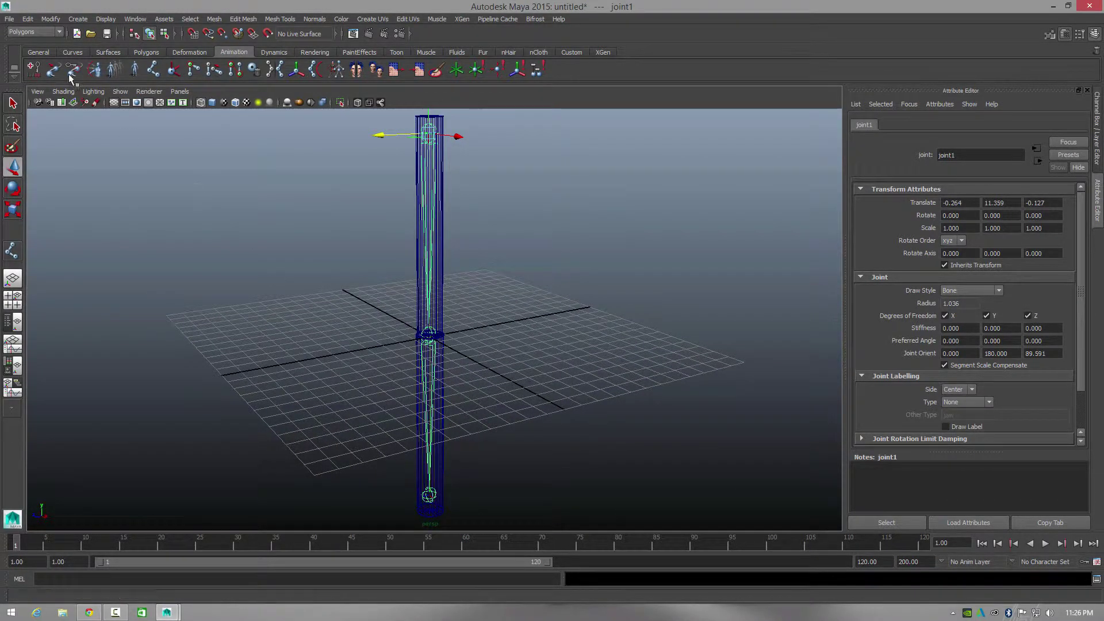
- Select the whole joint hierarchy together with the upper cylinder and switch the menu set to Animation
left_click(27, 19)
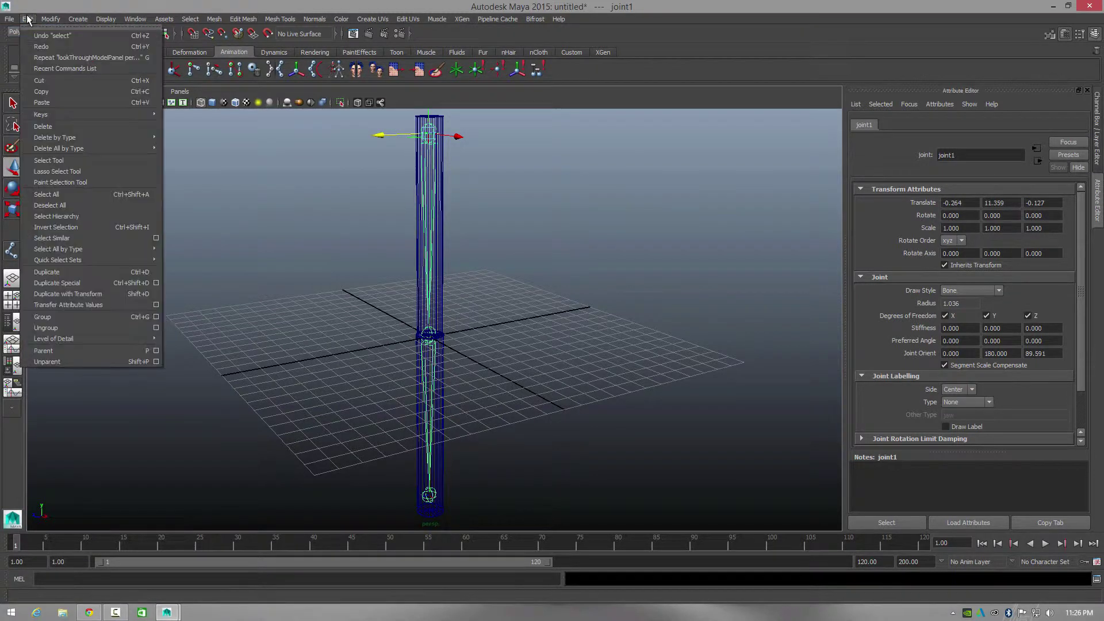
left_click(63, 218)
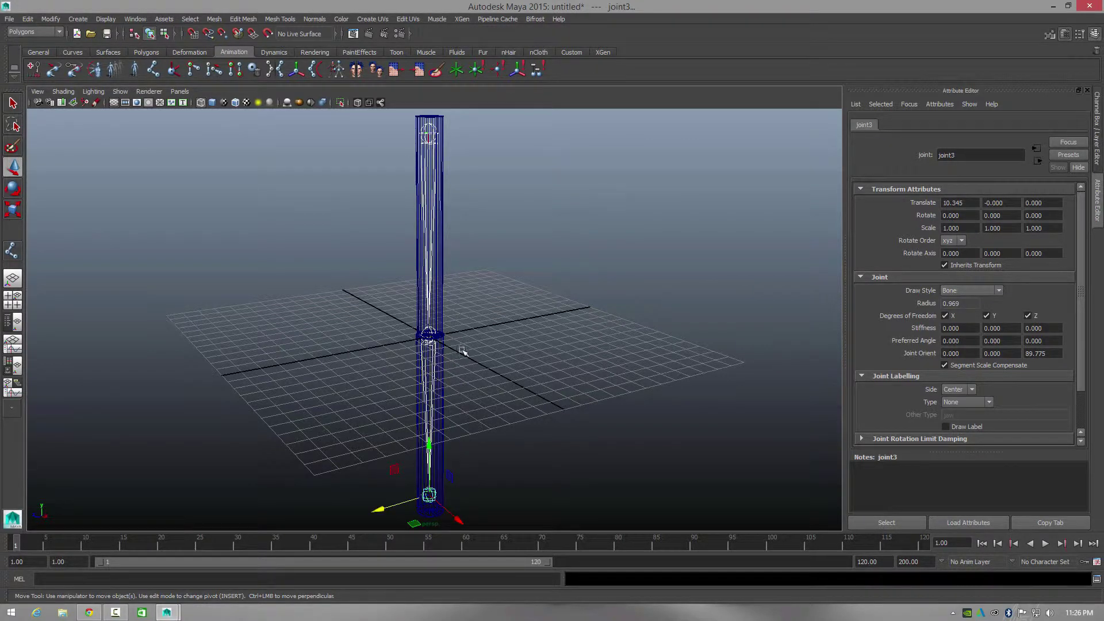
left_click(438, 278)
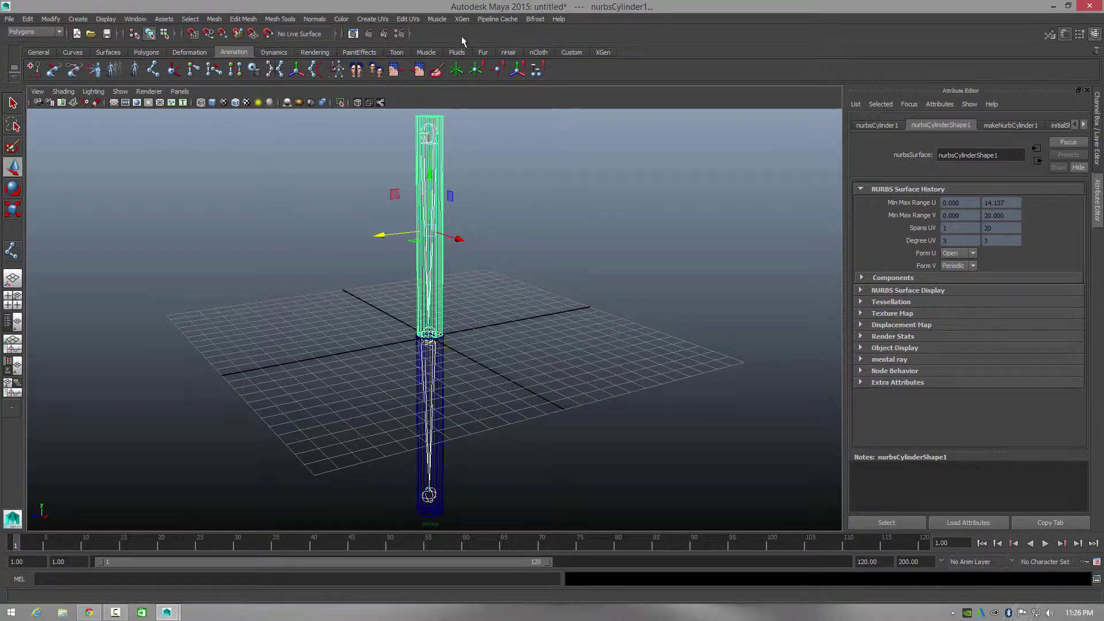
left_click(52, 30)
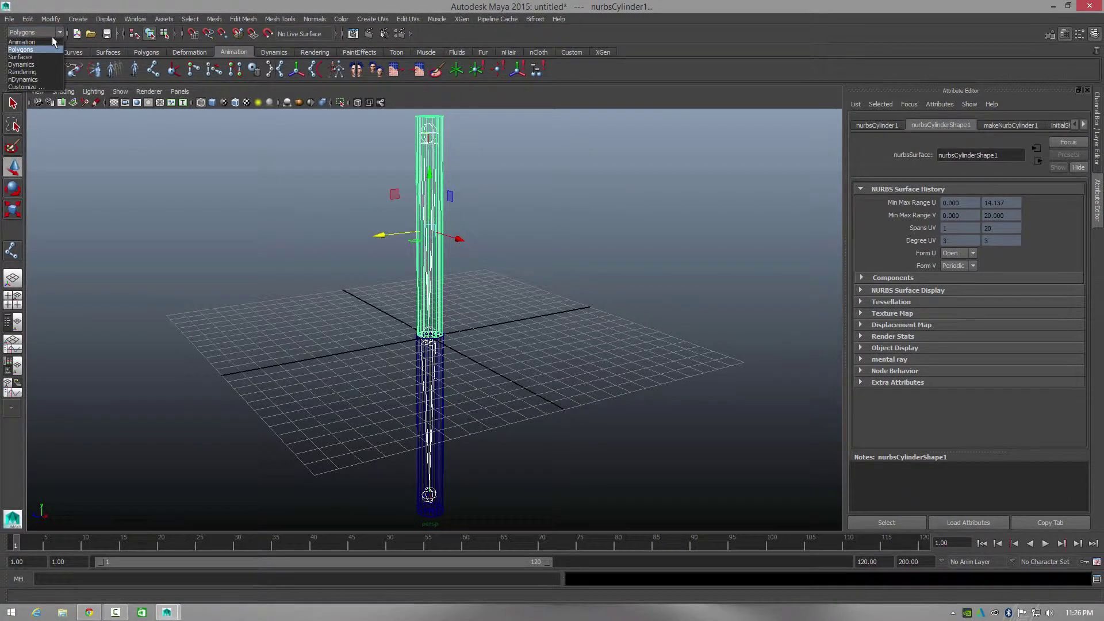
left_click(23, 42)
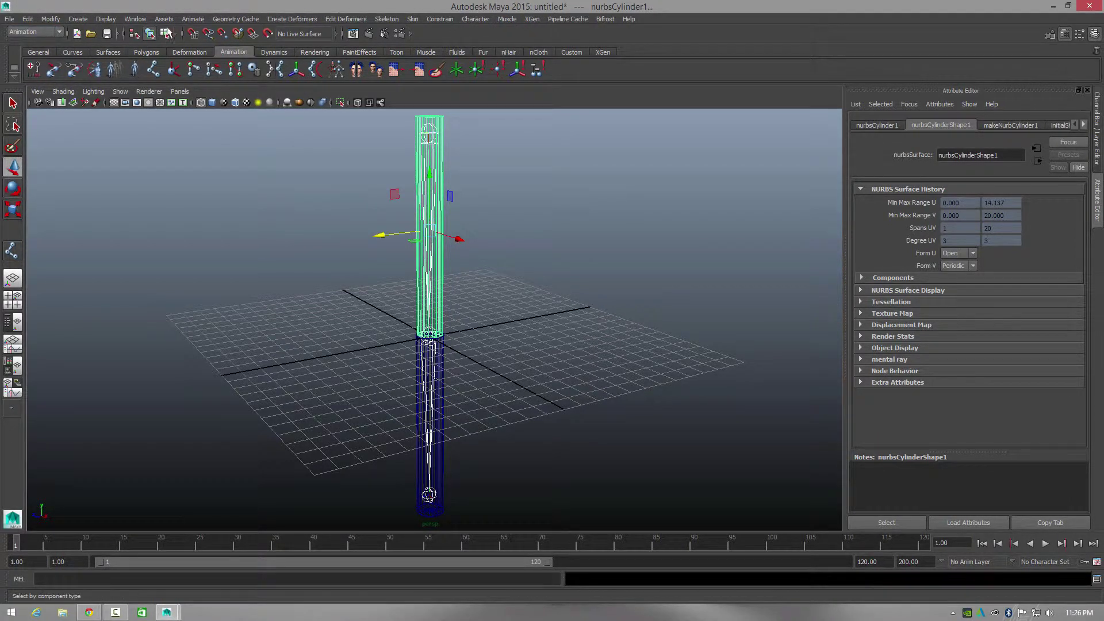
- Smooth-bind the upper cylinder to the selected joints, using Closest in hierarchy, Classic linear skinning, 3 max influences and a 4.0 dropoff rate
left_click(412, 21)
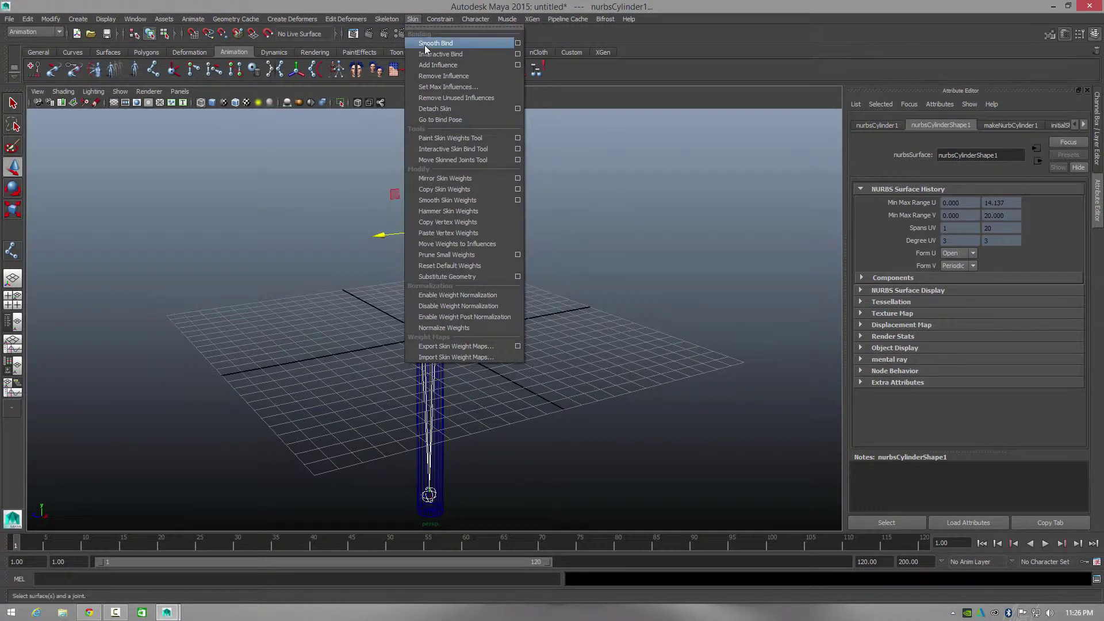
left_click(518, 44)
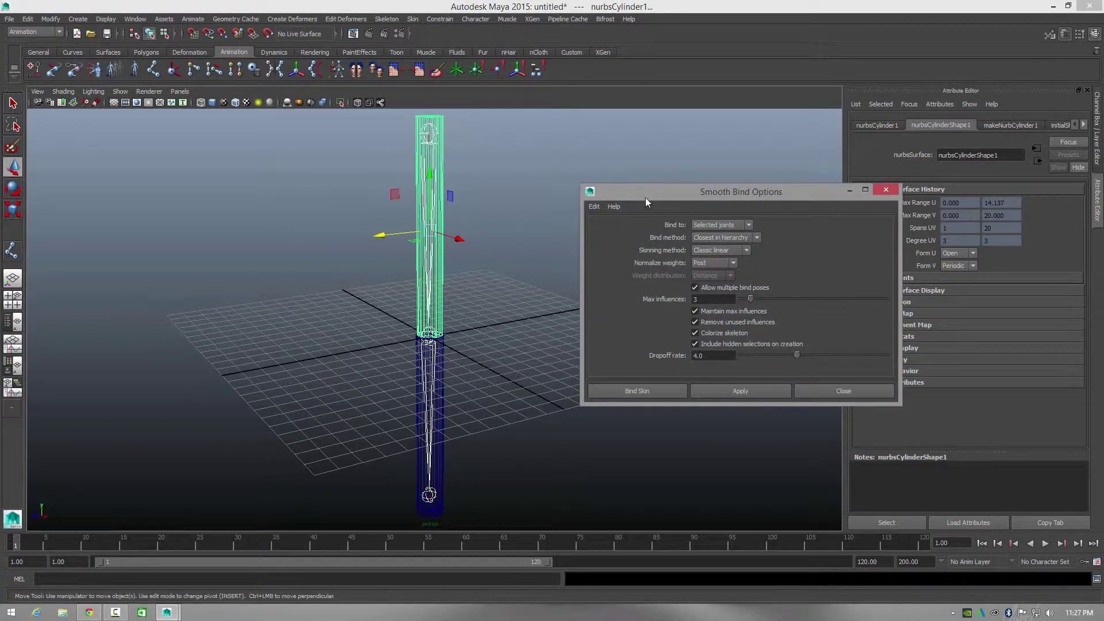
left_click_drag(648, 191, 616, 164)
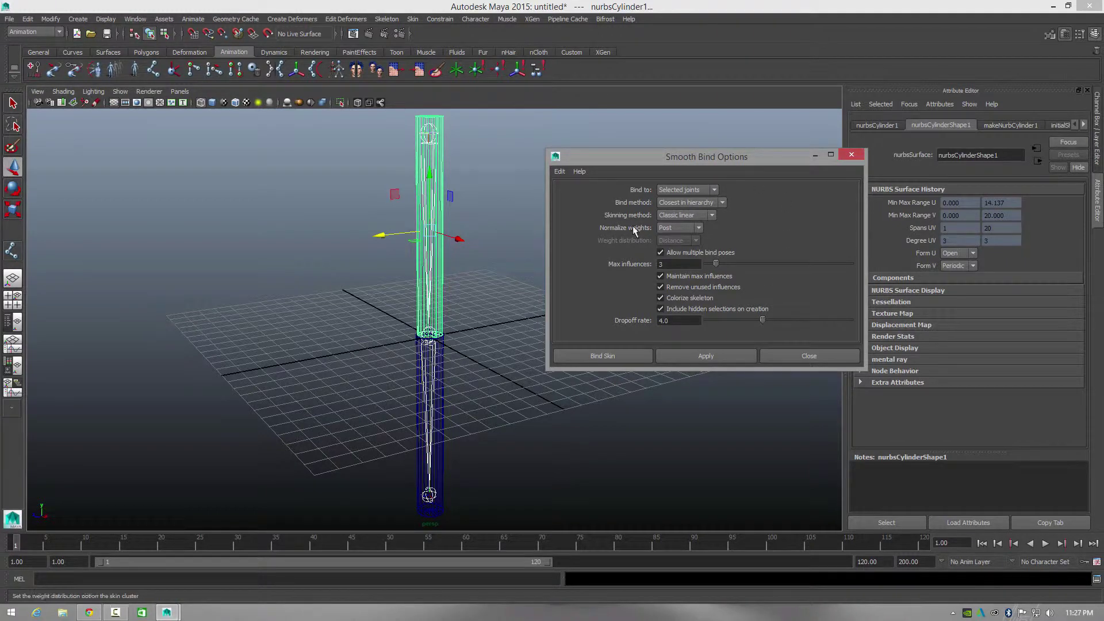
left_click(715, 192)
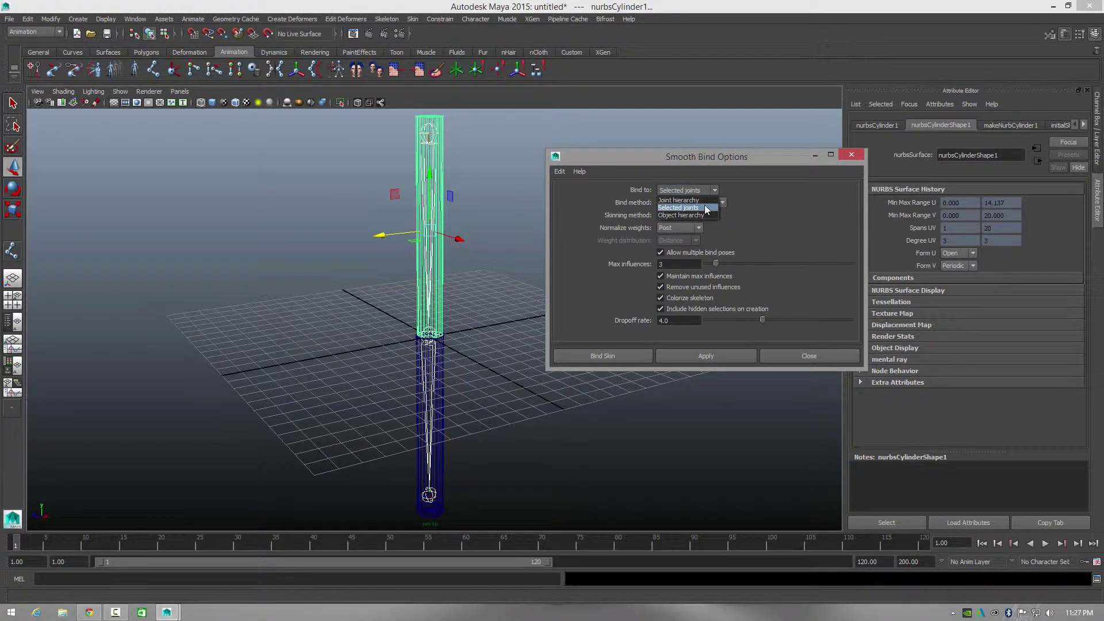
left_click(707, 208)
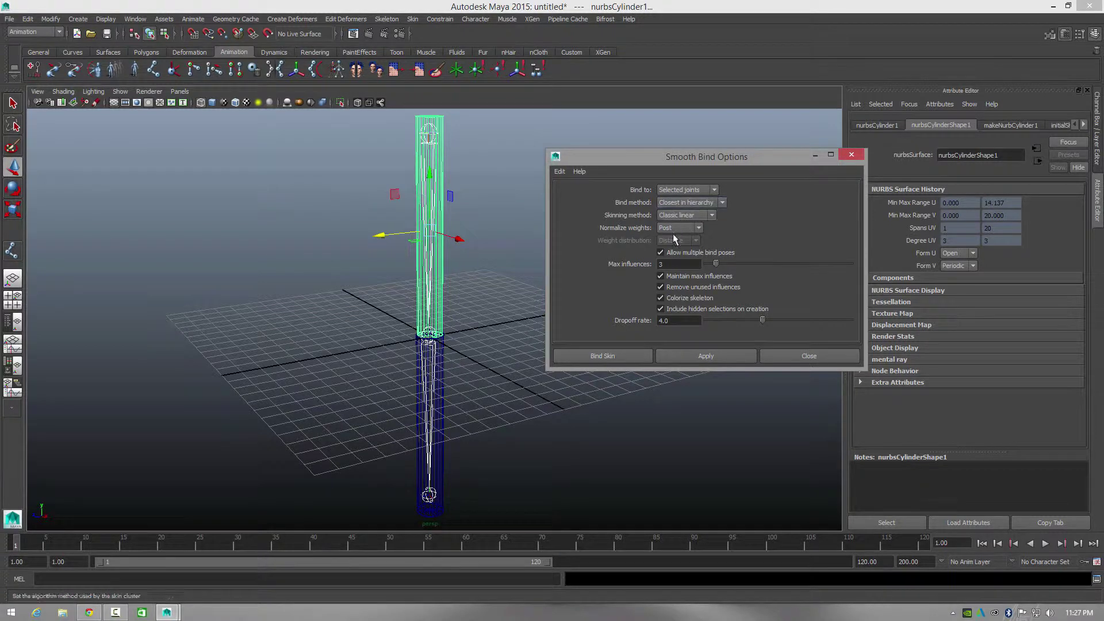
left_click_drag(719, 163, 718, 150)
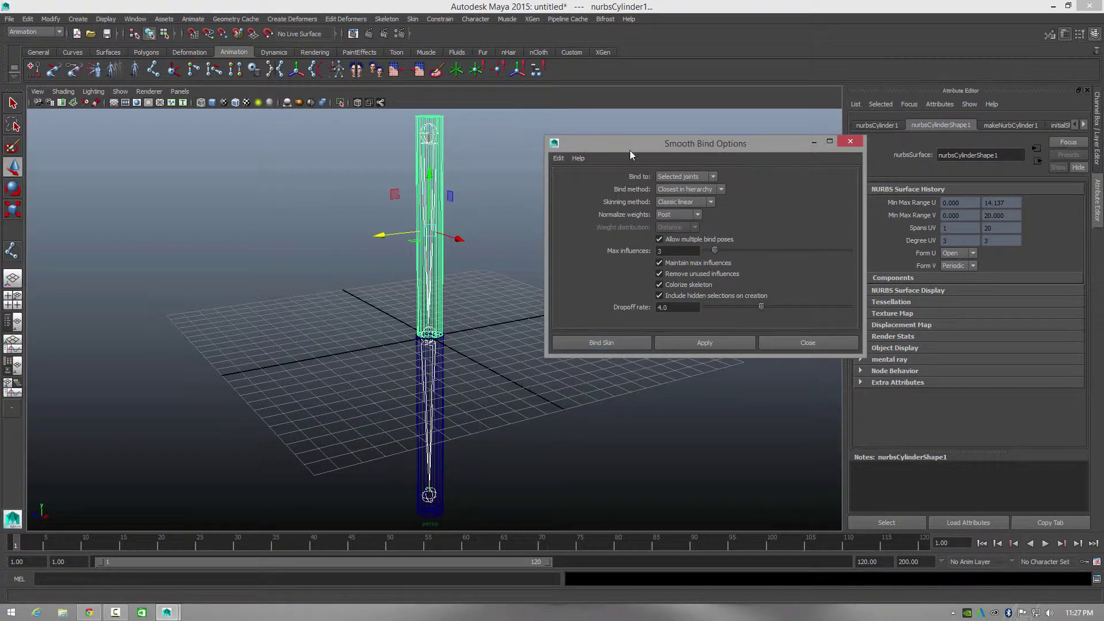
left_click(623, 340)
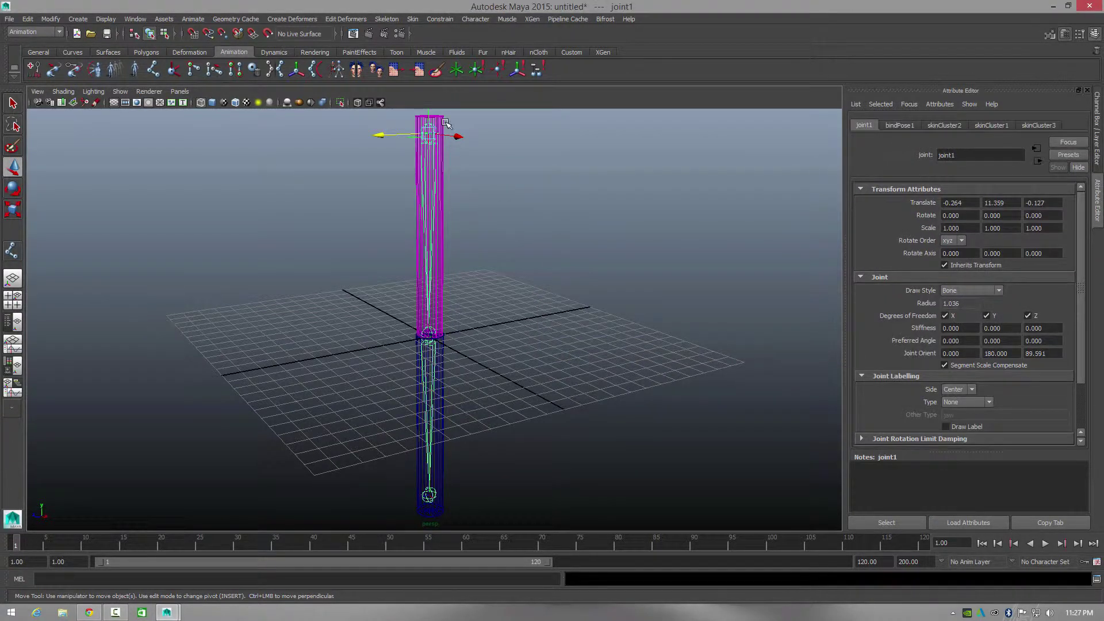
- Smooth-bind the lower cylinder to the middle joint with the same Selected joints, Closest in hierarchy and Classic linear options
left_click(432, 375)
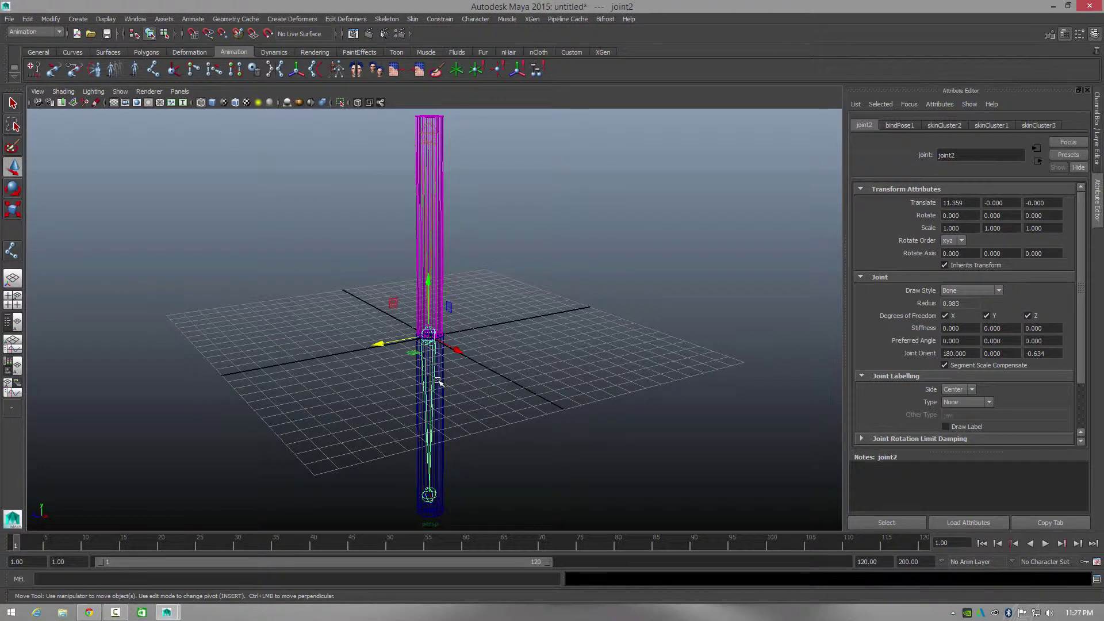
left_click(438, 382)
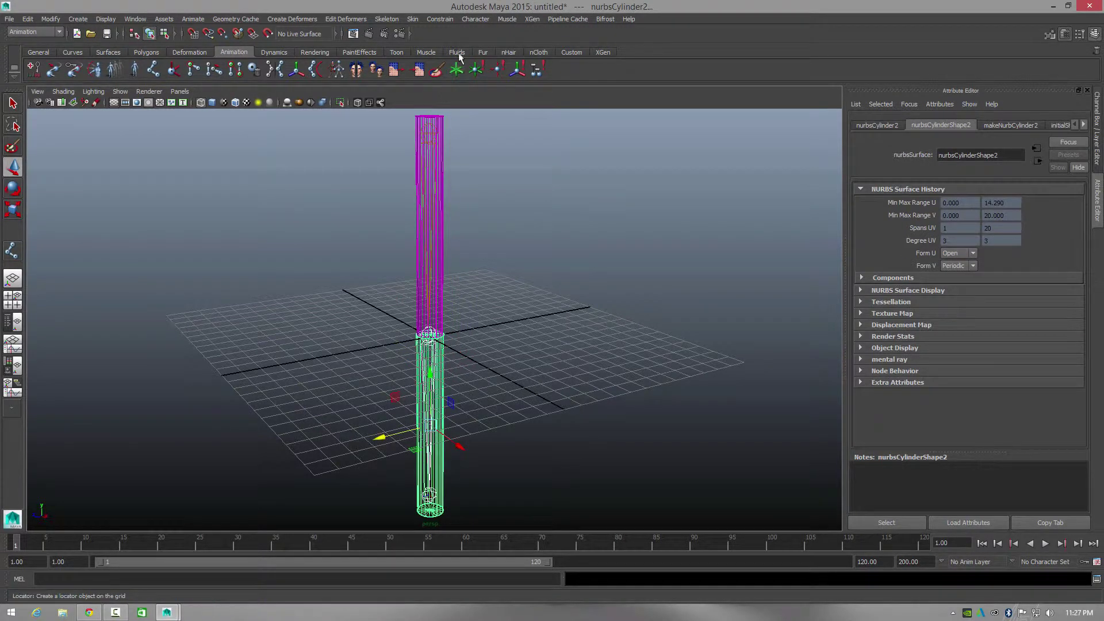
left_click(414, 19)
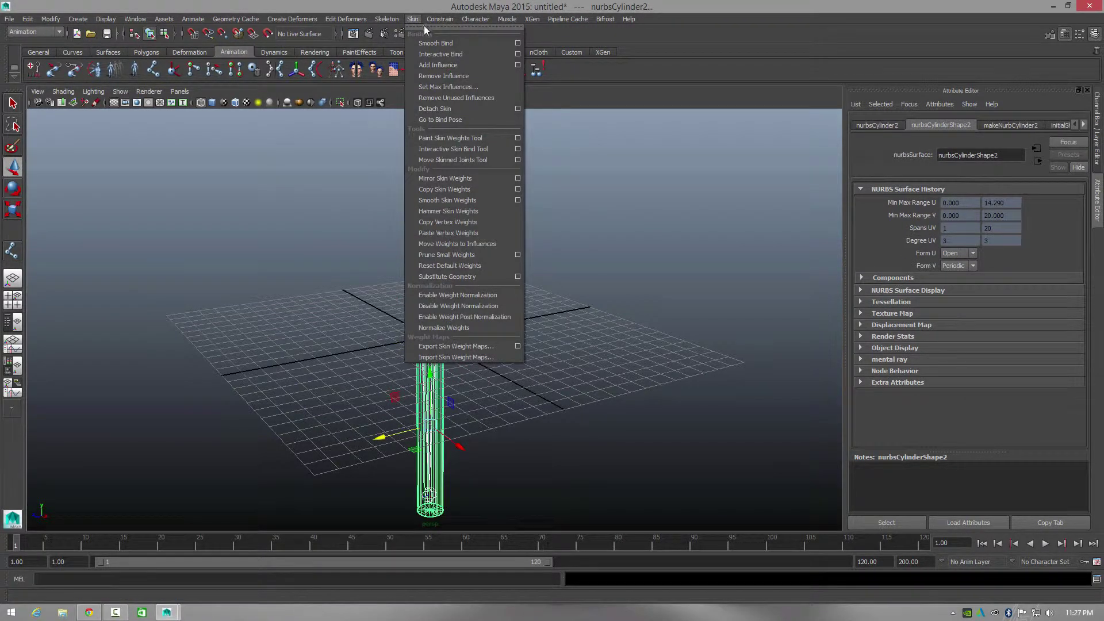
left_click(518, 43)
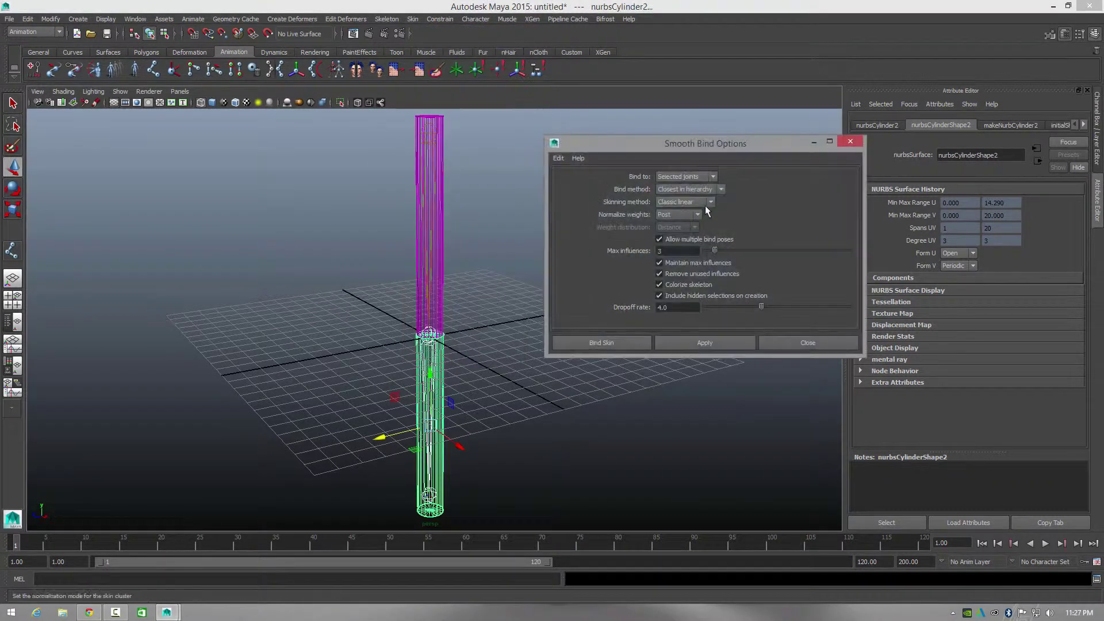
left_click(600, 341)
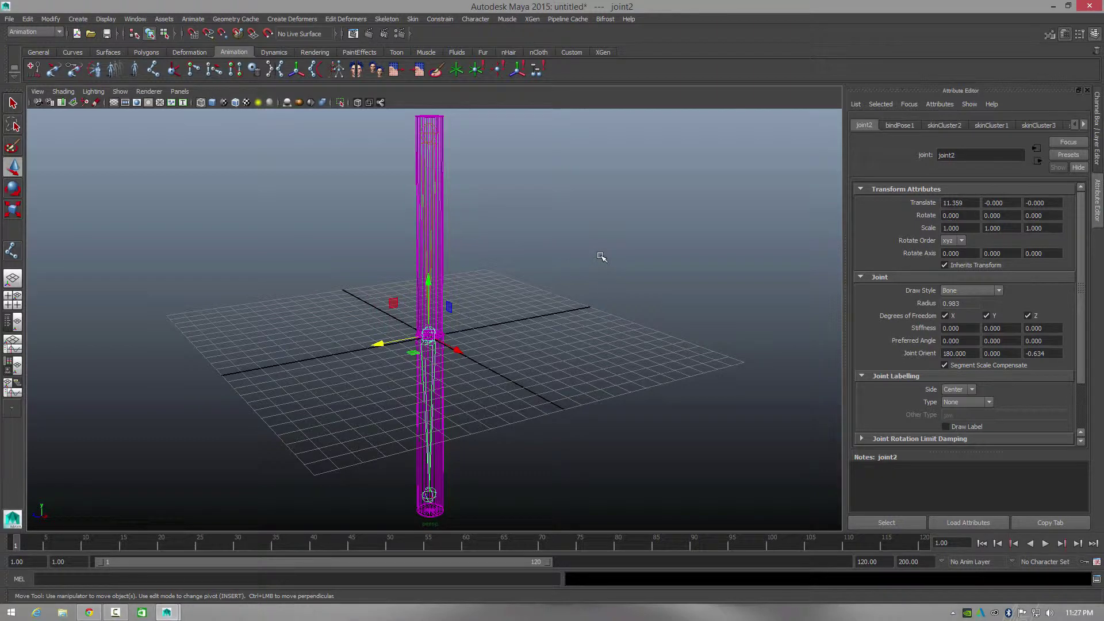
- Rotate the middle joint to about 35.3, 2.5, -3.0 degrees in X, Y, Z and display the view smooth shaded
mouse_move(613, 261)
left_mouse_down("alt")
mouse_move(547, 254)
mouse_move(625, 264)
left_mouse_up("alt")
left_click(23, 197)
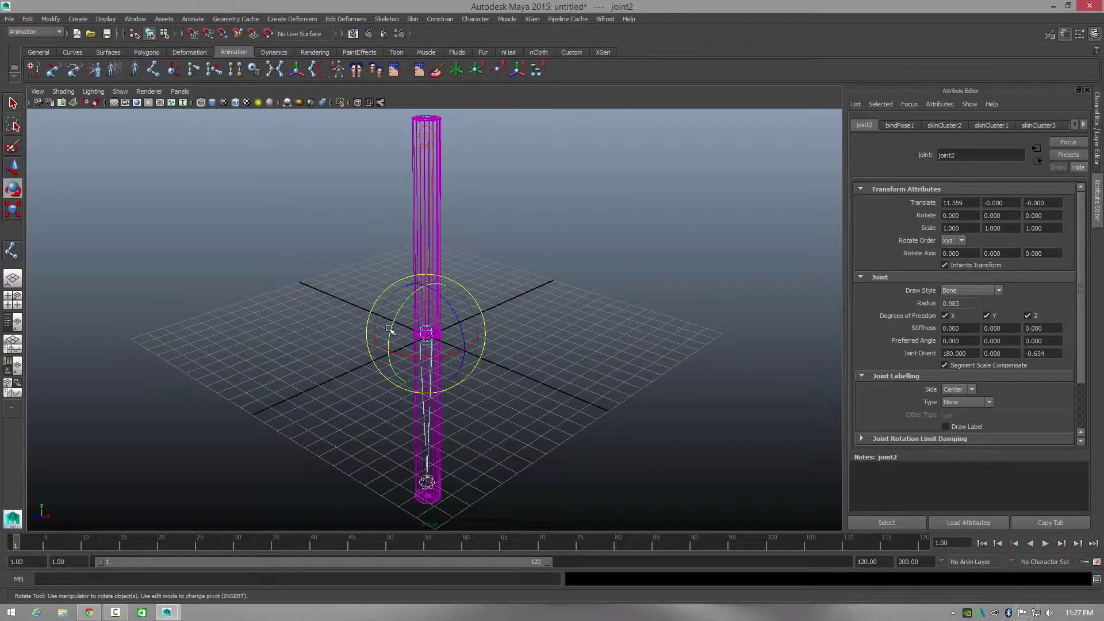
mouse_move(391, 332)
left_mouse_down()
mouse_move(407, 296)
mouse_move(423, 294)
mouse_move(387, 374)
mouse_move(414, 311)
mouse_move(451, 291)
mouse_move(372, 321)
mouse_move(394, 318)
left_mouse_up()
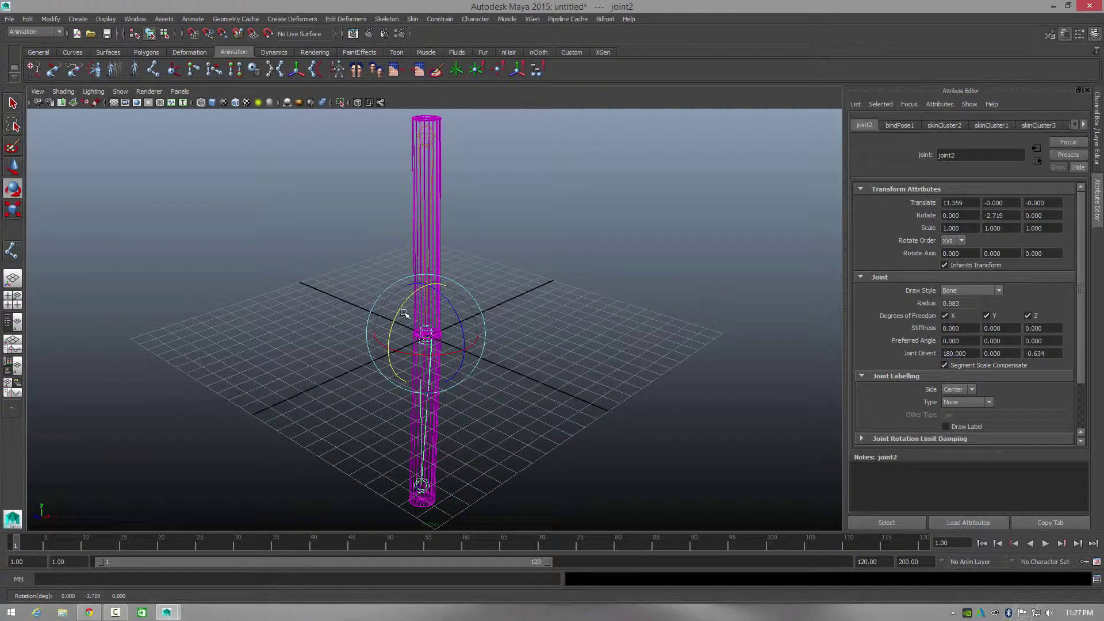
left_click_drag(517, 315, 446, 275, "alt")
left_click_drag(290, 300, 373, 322, "alt")
left_click_drag(461, 288, 436, 296)
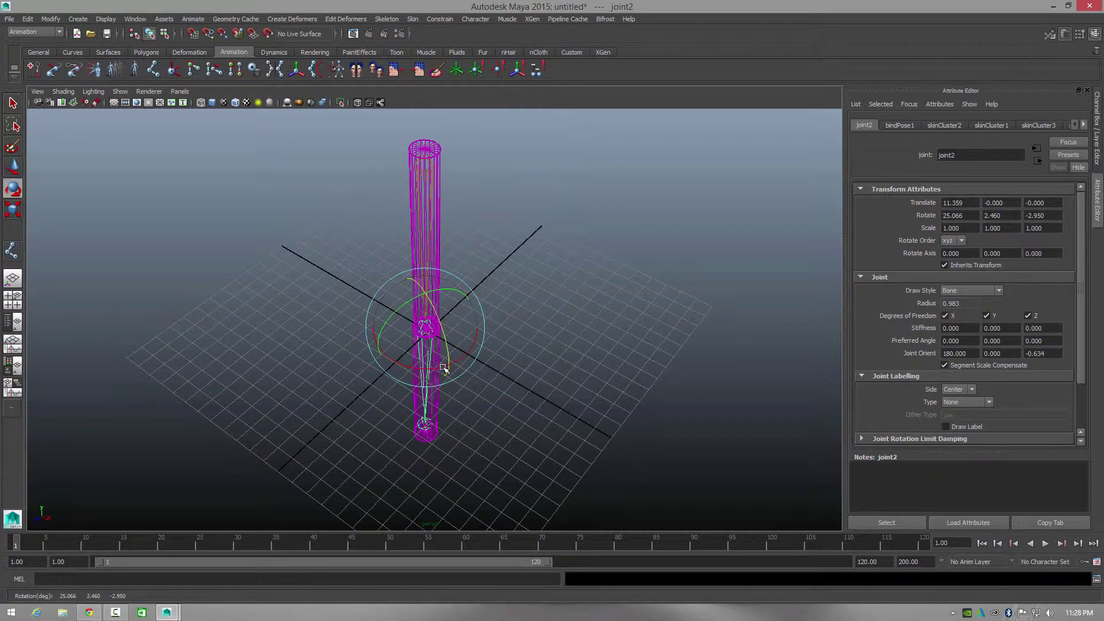
mouse_move(444, 368)
left_mouse_down()
mouse_move(427, 362)
mouse_move(435, 367)
left_mouse_up()
left_click(70, 93)
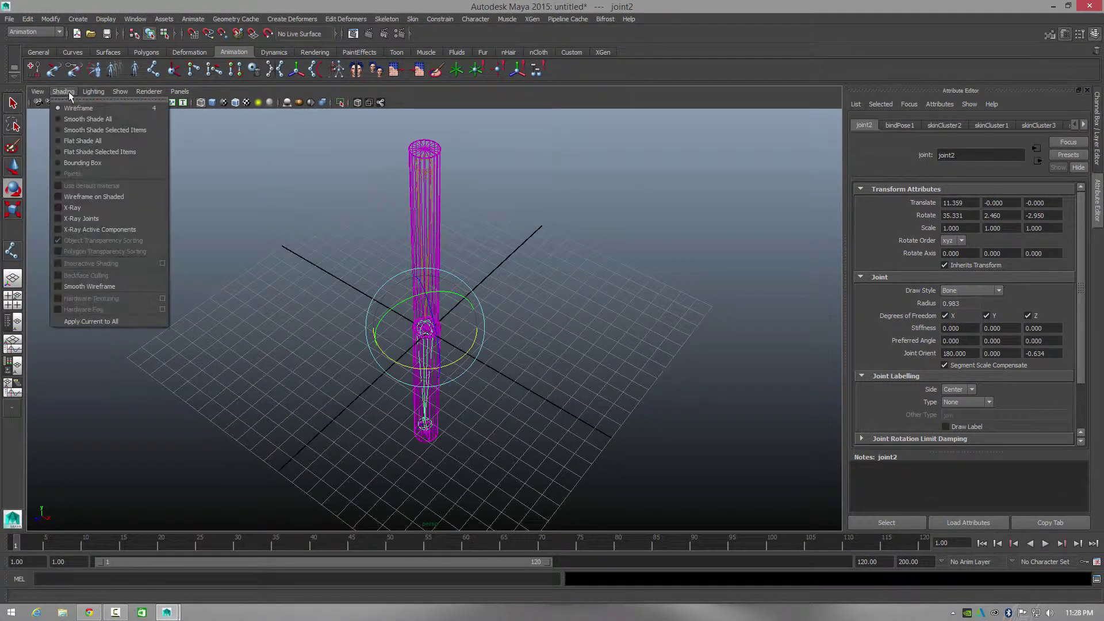
left_click(78, 119)
- Bend the lower cylinder by rotating the middle joint to about 34.2, -21.0, -58.9 degrees, and set a key for that pose at frame 1
left_click_drag(388, 315, 427, 326)
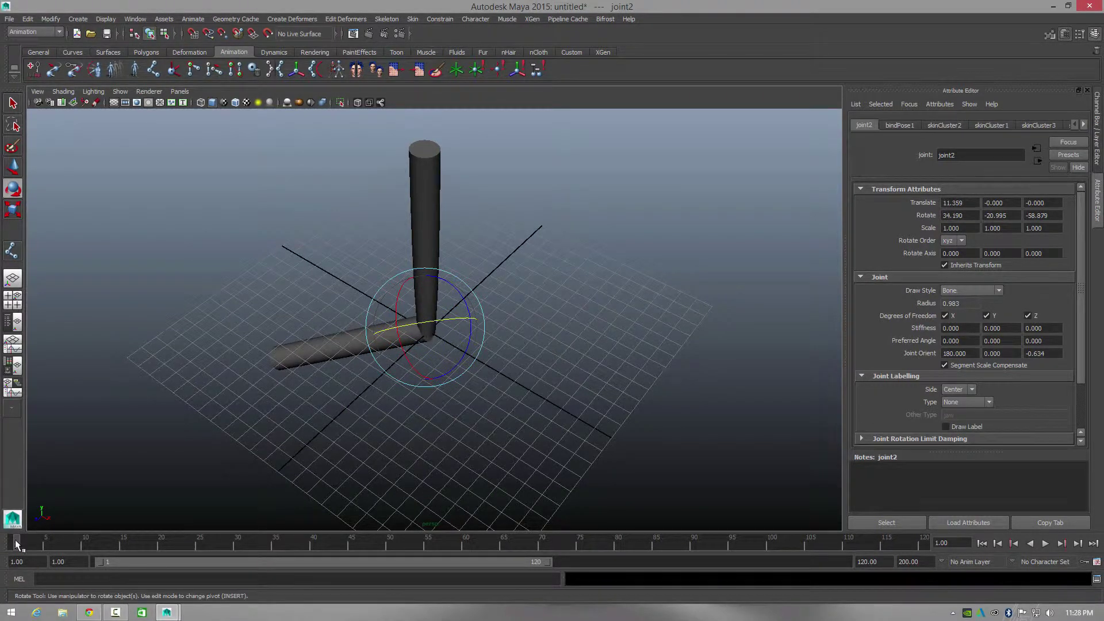
key("s")
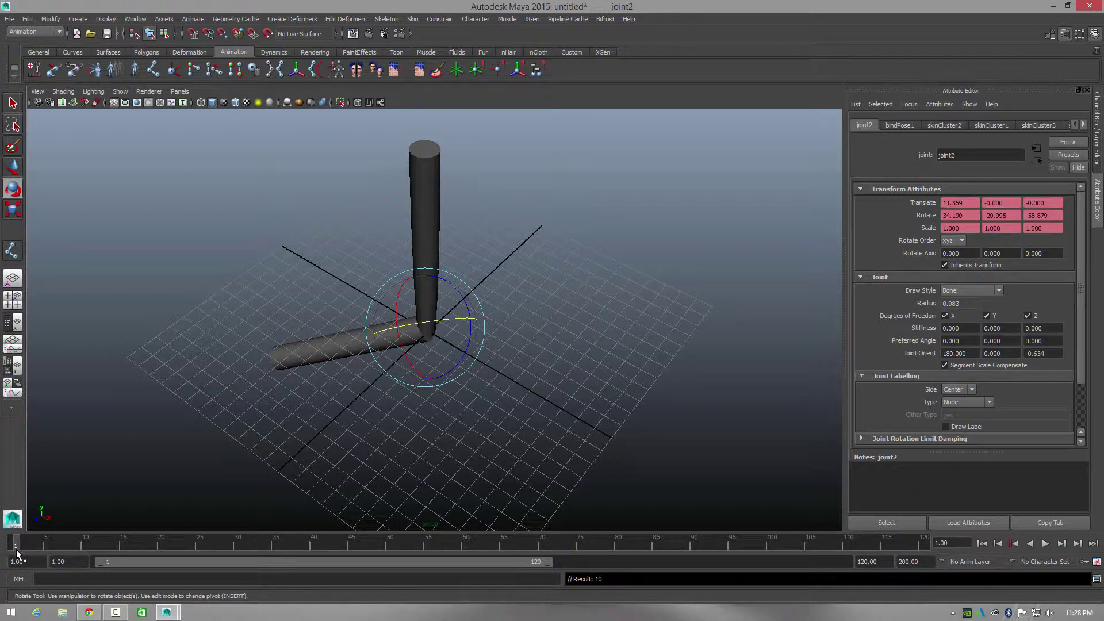
- At frame 37, rotate the middle joint to about 107.6, -56.6, -156.0 degrees, key that pose and play back the animation
left_click_drag(20, 544, 290, 541)
left_click_drag(396, 329, 463, 344)
key("s")
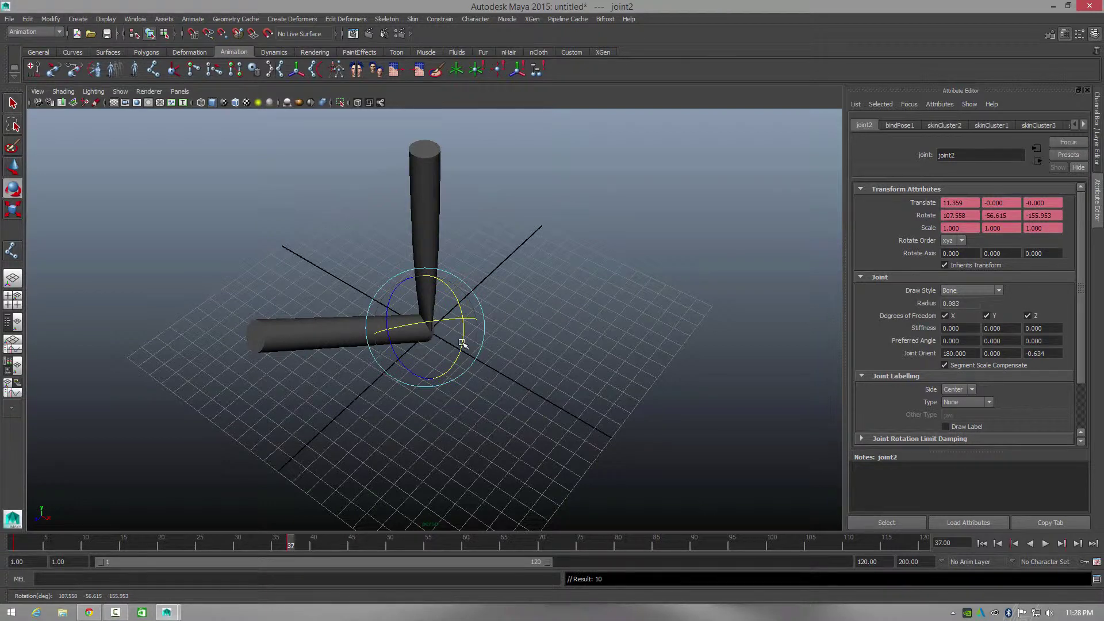
key("alt+v")
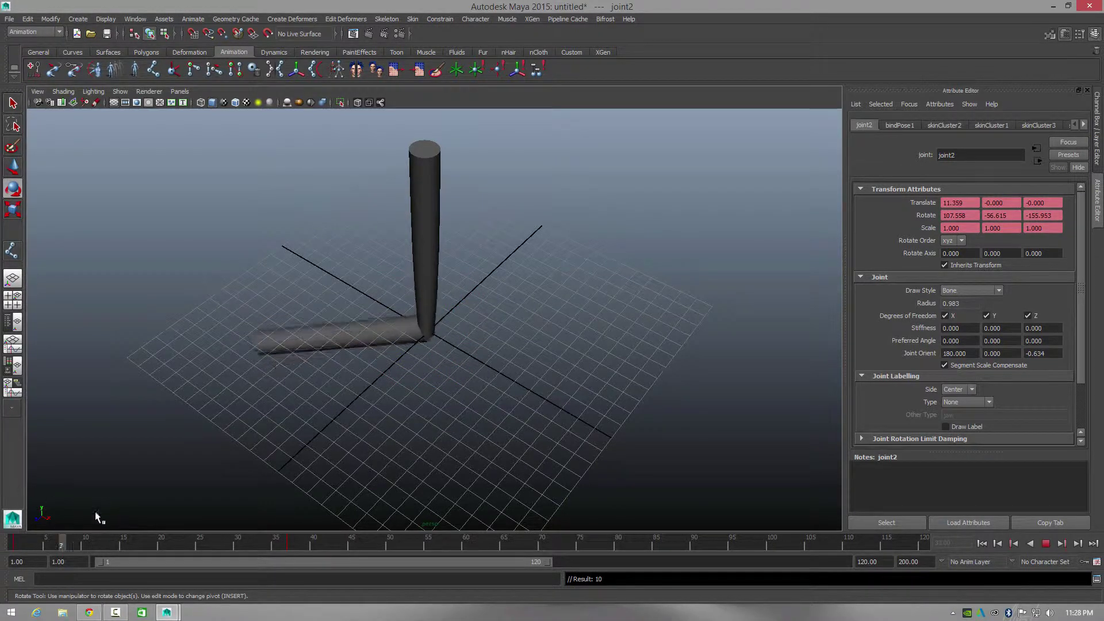
key("alt+v")
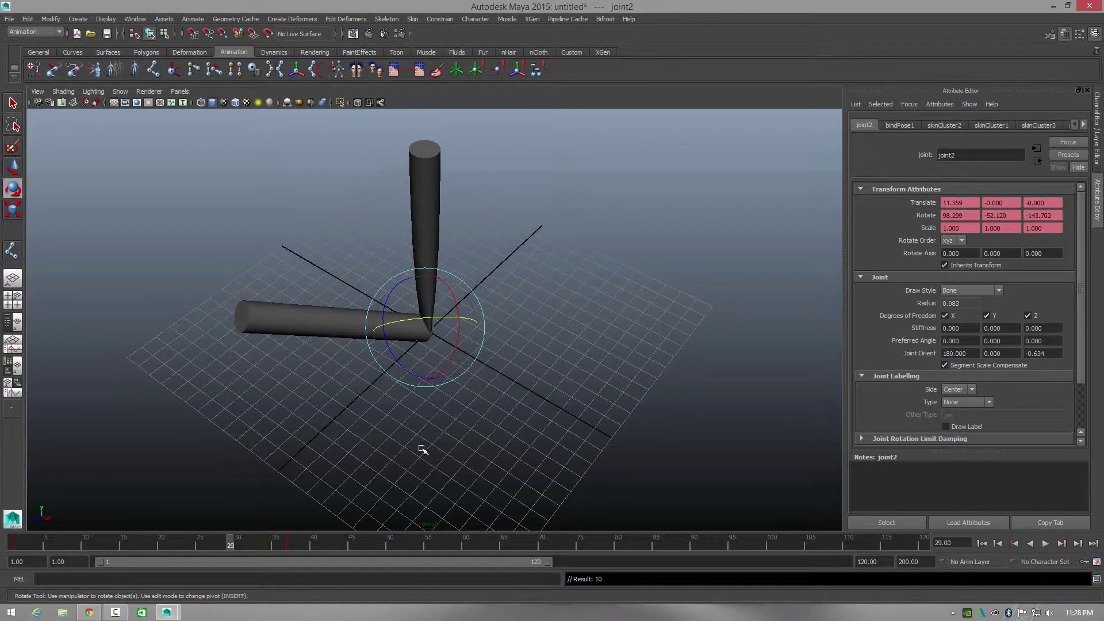
- Rotate the middle joint at frame 29 to about 5.2, 5.1, -48.8 degrees in X, Y, Z and display the view in wireframe
left_click_drag(448, 443, 419, 402, "alt")
left_click_drag(371, 316, 445, 425)
left_click_drag(469, 325, 464, 349)
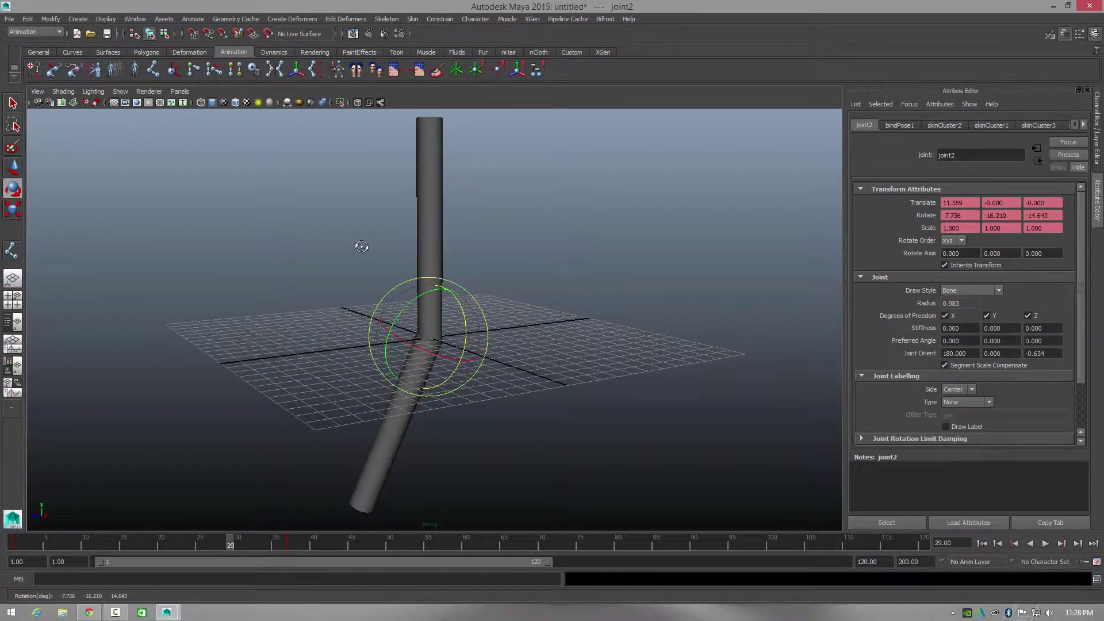
left_click_drag(364, 251, 523, 224, "alt")
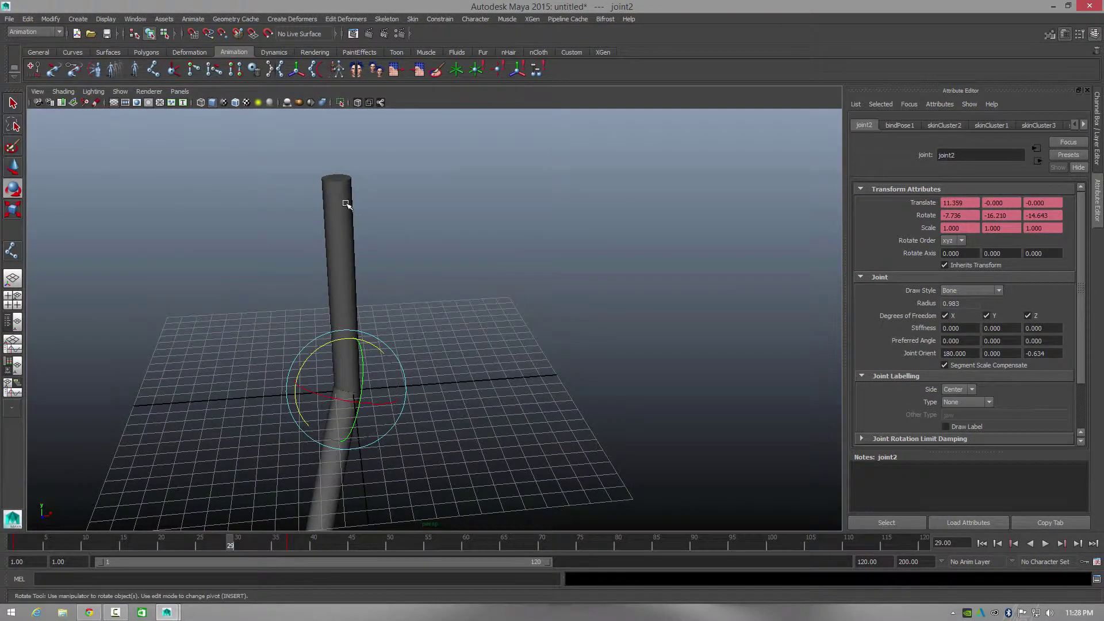
left_click_drag(472, 275, 619, 345, "alt")
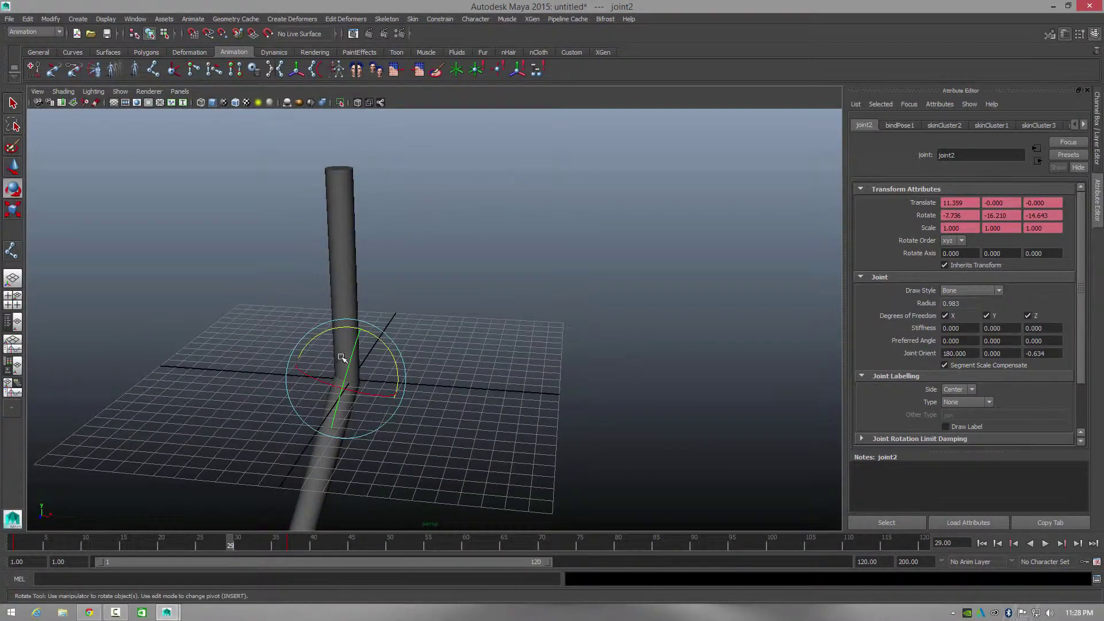
left_click_drag(350, 363, 320, 333)
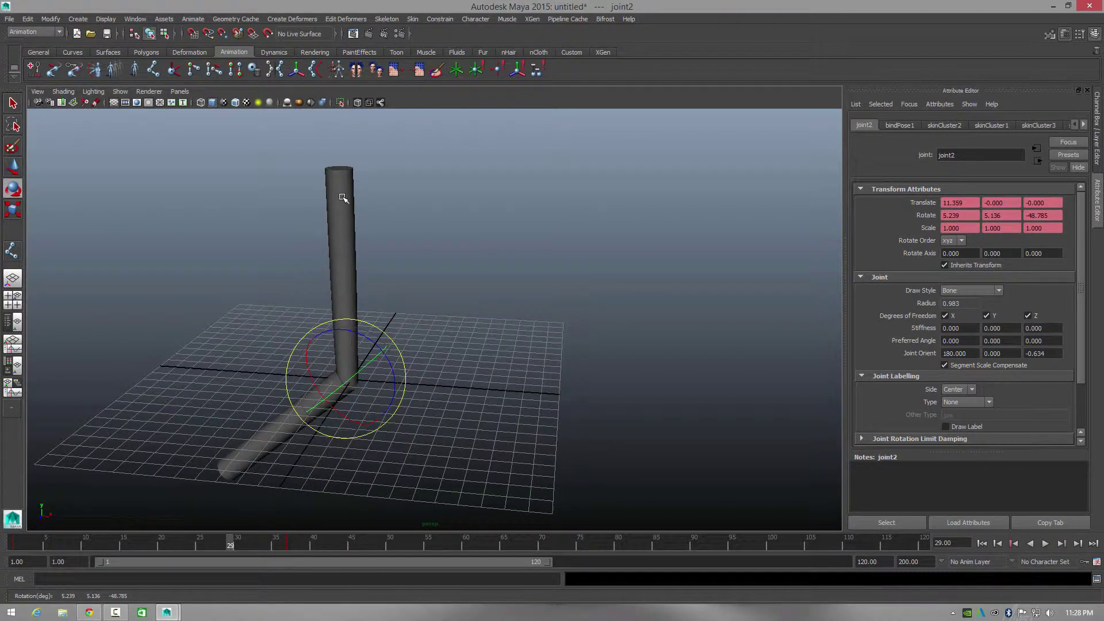
left_click(64, 91)
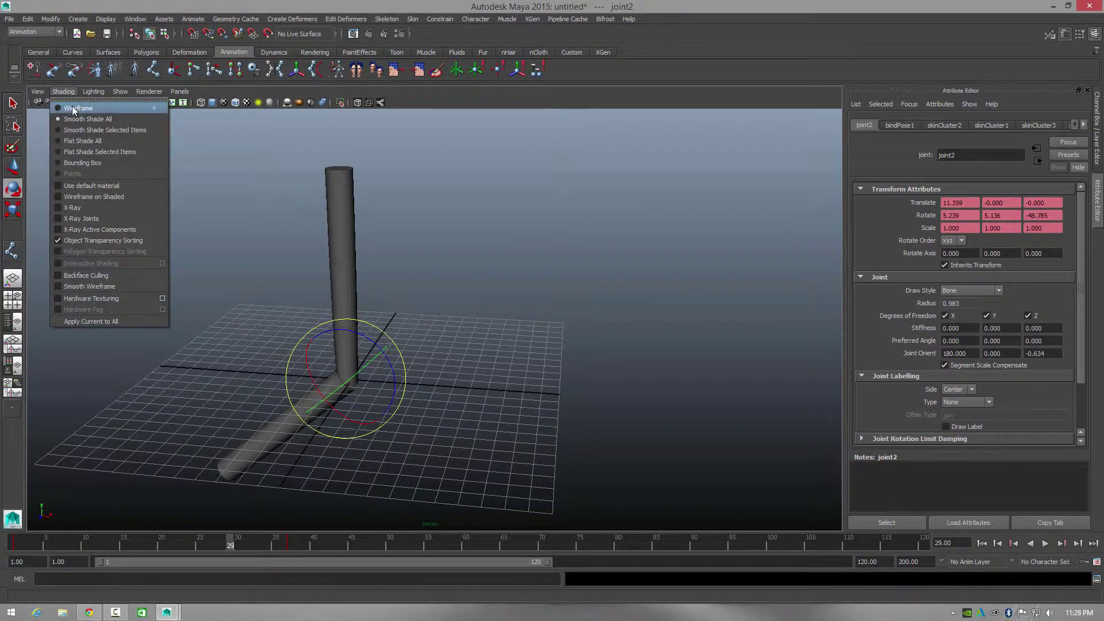
left_click(73, 109)
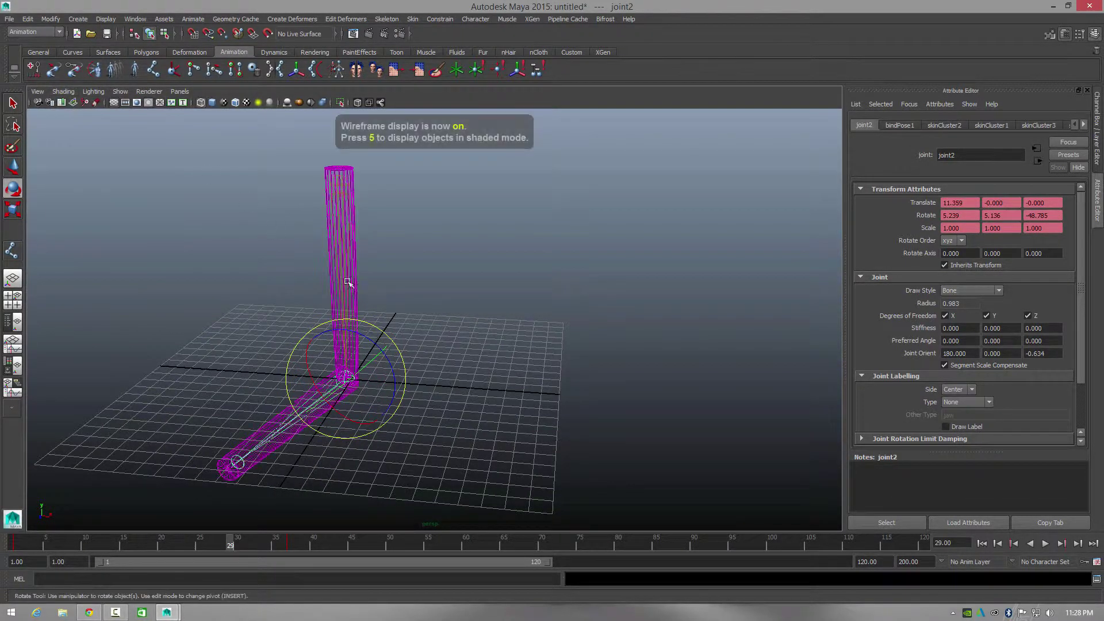
- Swing the whole chain by rotating the top joint, and rotate the end joint to about -5.2, 10.0, 0.0 degrees
left_click(343, 189)
left_click_drag(337, 145, 297, 163)
left_click(127, 487)
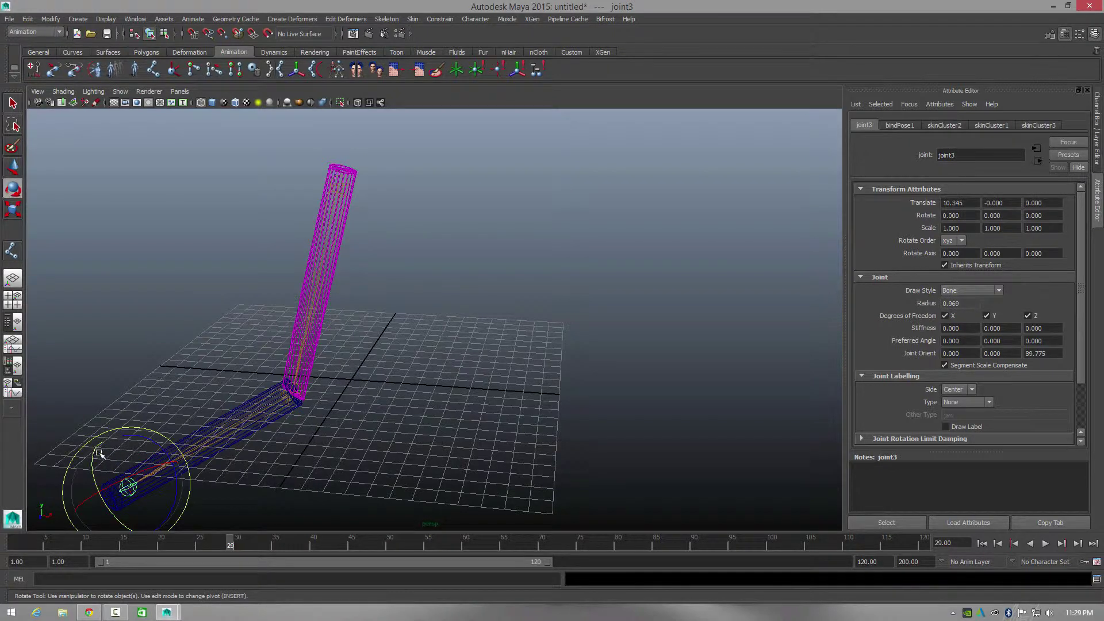
left_click_drag(92, 452, 187, 441)
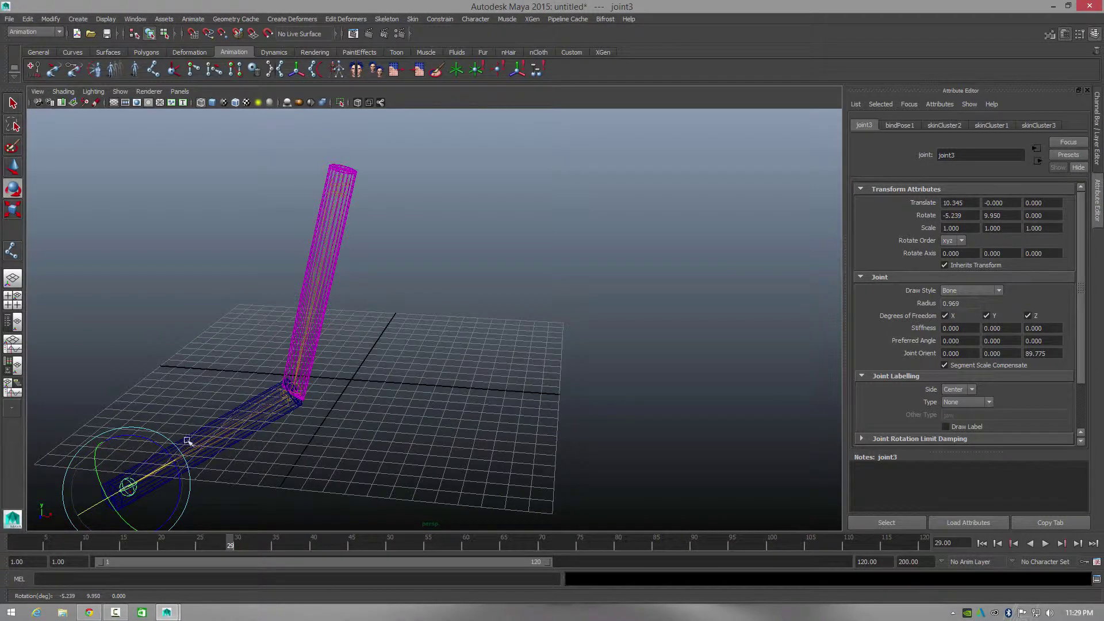
- Bend the lower cylinder in several directions by rotating the middle joint, ending at about 27.1, 71.1, -33.0 degrees in X, Y, Z
left_click(281, 397)
left_click_drag(279, 387, 300, 344)
left_click_drag(311, 396, 240, 369)
mouse_move(294, 406)
left_mouse_down()
mouse_move(311, 387)
mouse_move(291, 390)
left_mouse_up()
left_click_drag(260, 284, 341, 289, "alt")
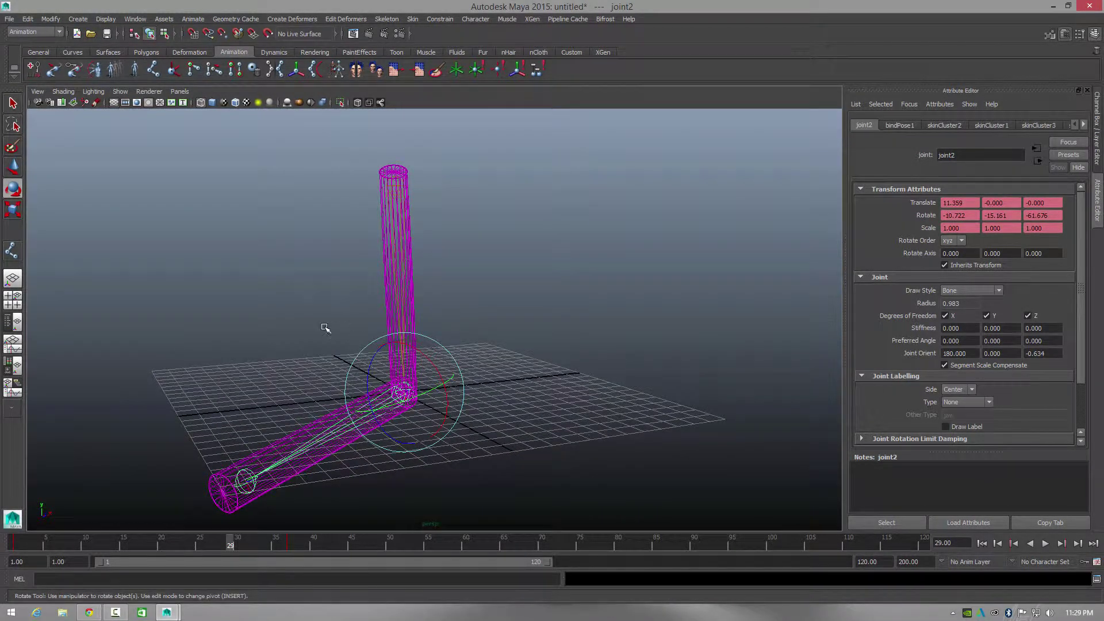
left_click_drag(326, 328, 424, 327, "alt")
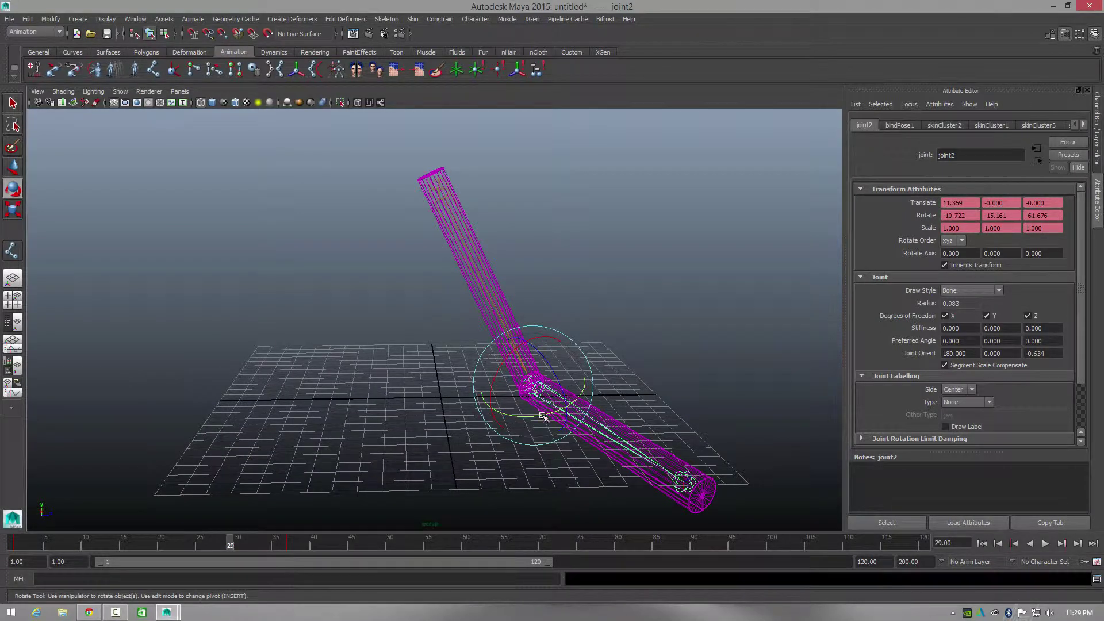
left_click_drag(543, 414, 478, 397)
mouse_move(497, 344)
left_mouse_down("alt")
mouse_move(487, 323)
mouse_move(477, 337)
left_mouse_up("alt")
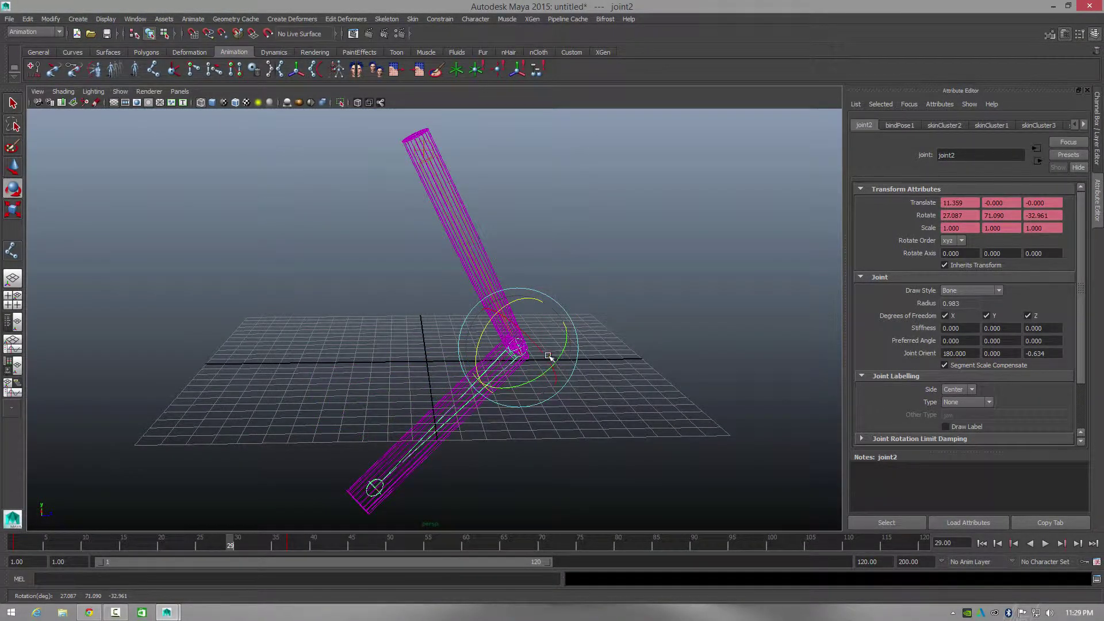